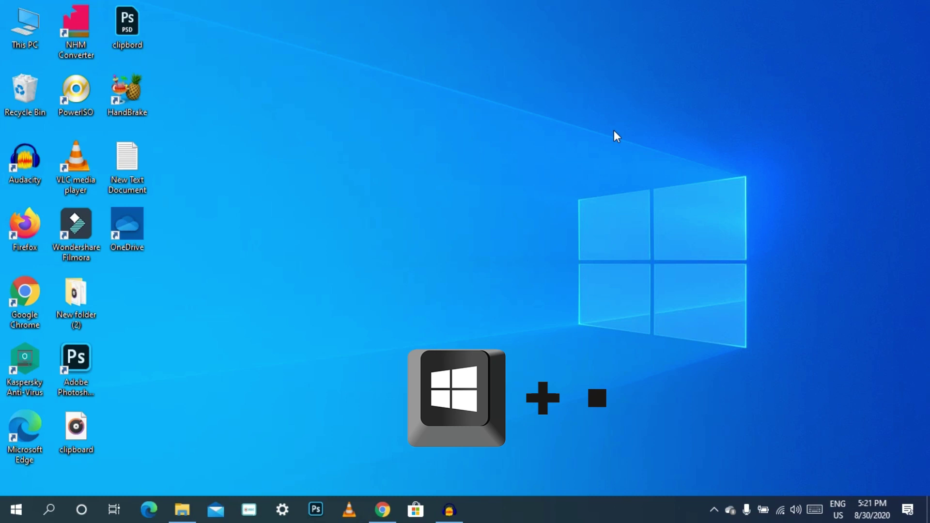
Open the emoji picker over the desktop to view its symbols, and close it
click(614, 131)
key(super+period)
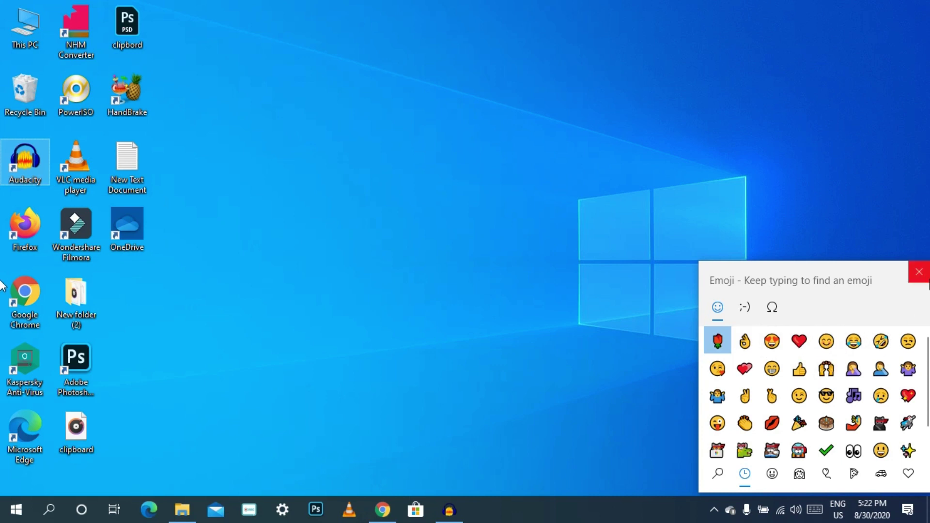
click(918, 271)
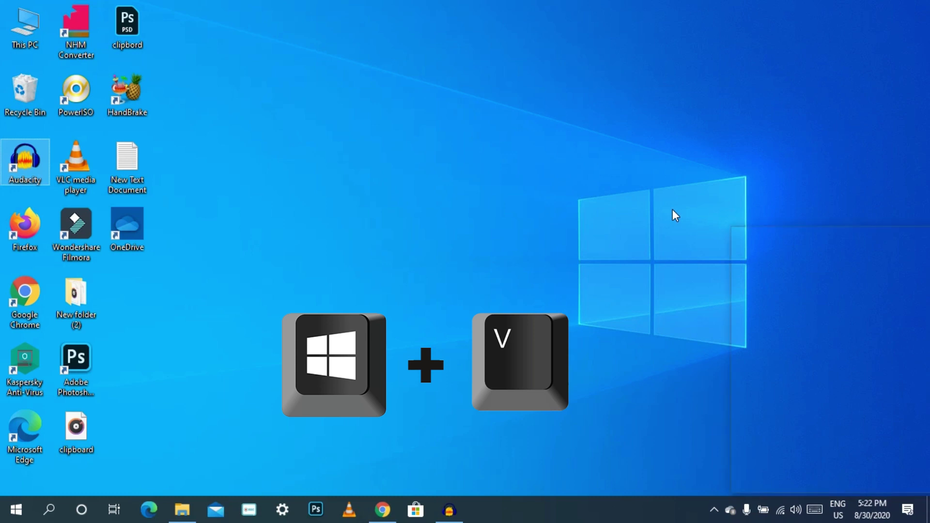
Open the clipboard history to look through the copied items, and dismiss it
key(super+v)
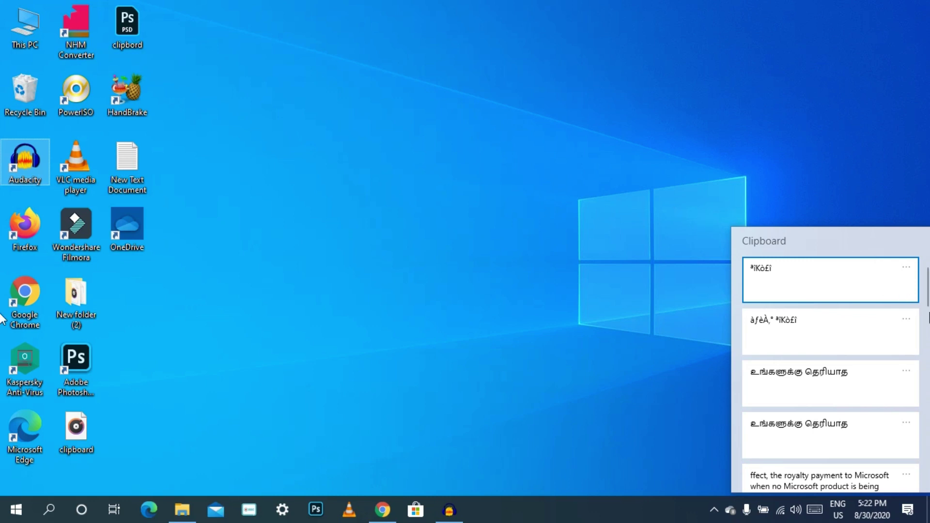
drag(929, 302, 789, 333)
click(591, 250)
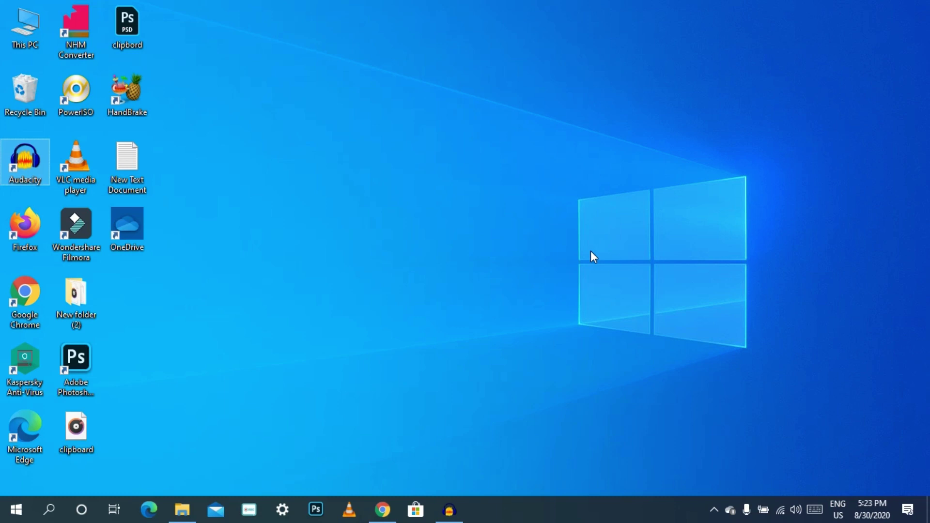
Switch to Google Chrome, view the open Microsoft 365 page, and minimize the browser
click(382, 510)
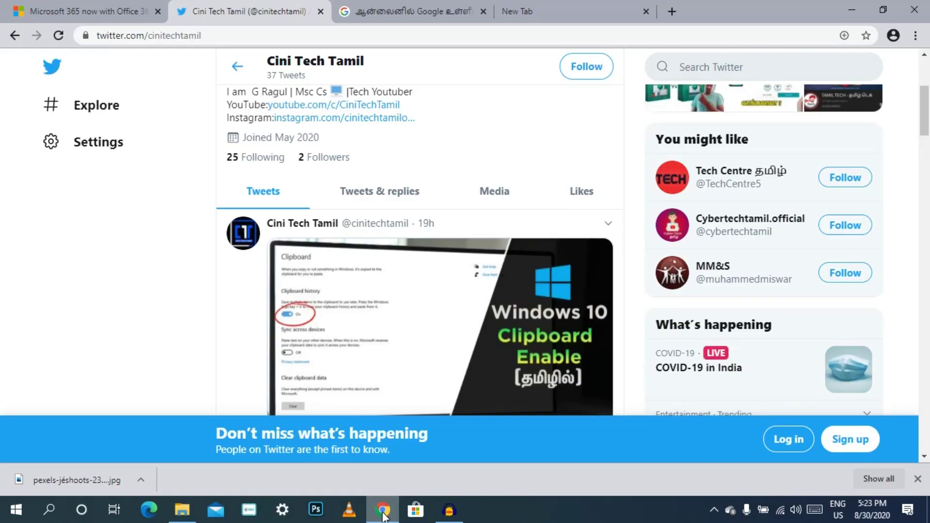
click(25, 11)
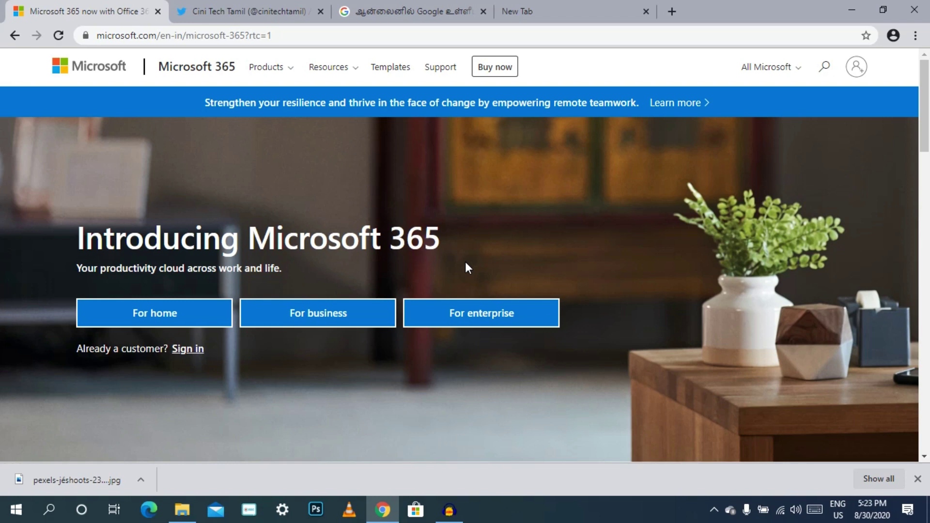
click(844, 3)
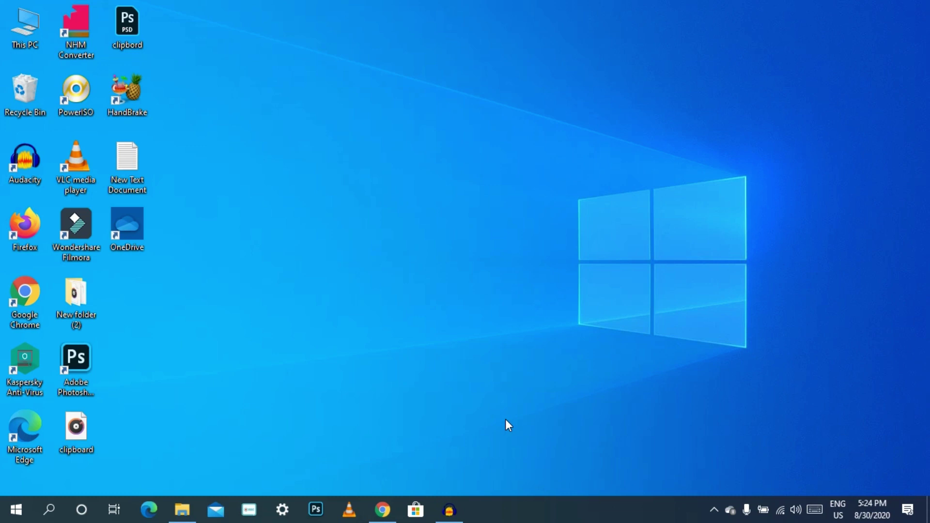
Open the Connect pane for wireless display and audio devices, and close it
click(355, 510)
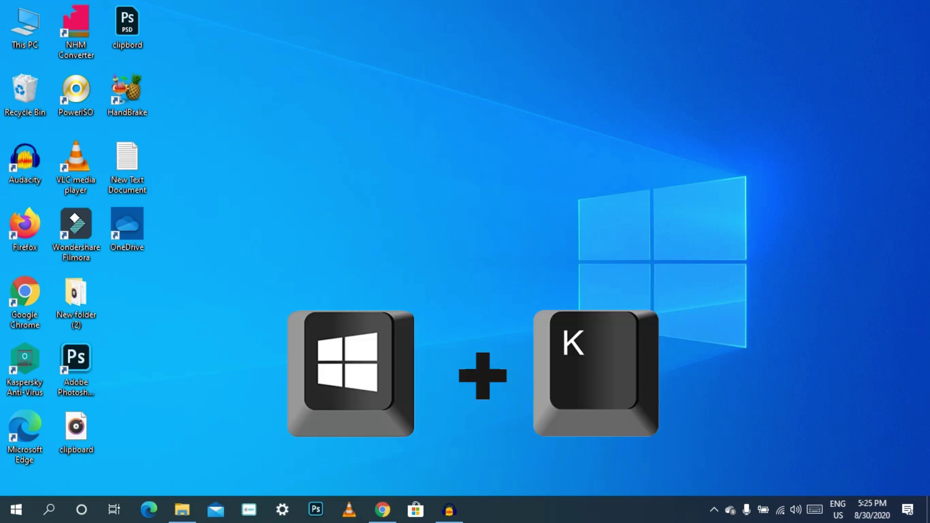
key(super+k)
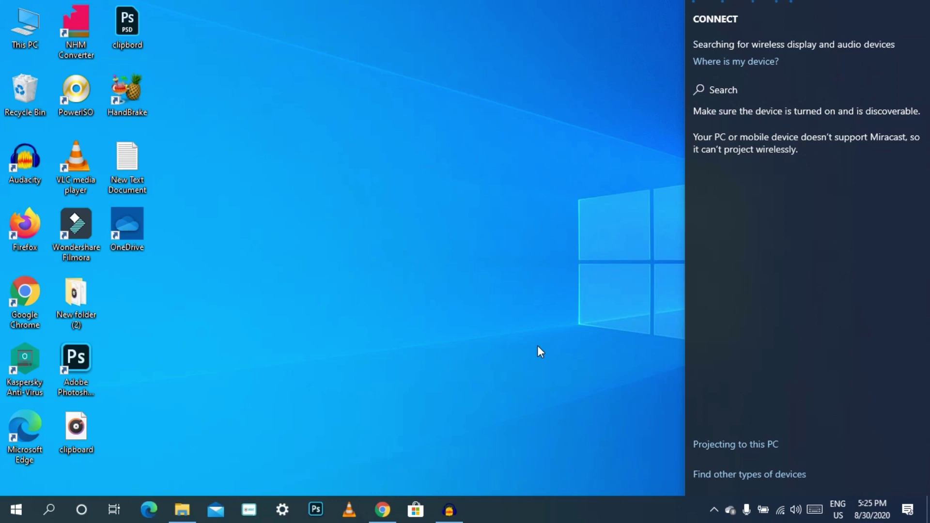
key(Escape)
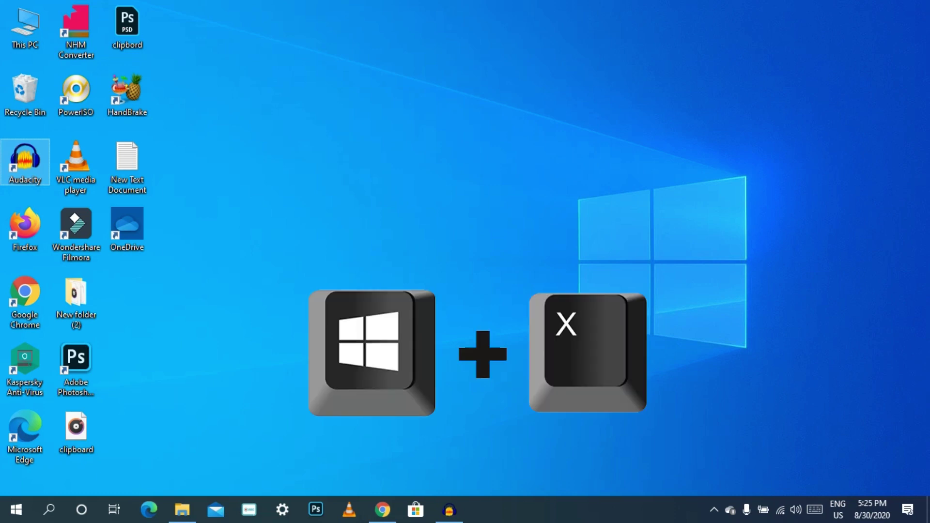
View the quick-link menu of system tools and the Action Center, dismissing each one
key(super+x)
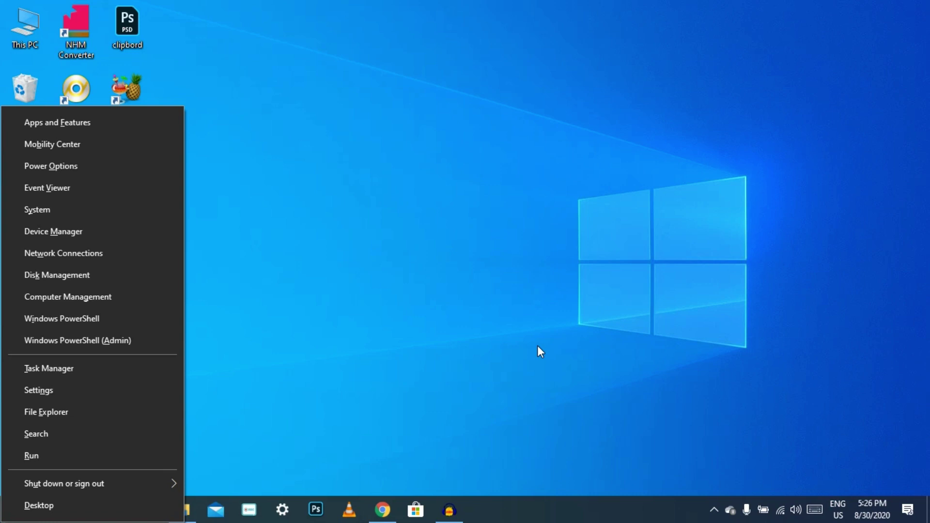
key(Escape)
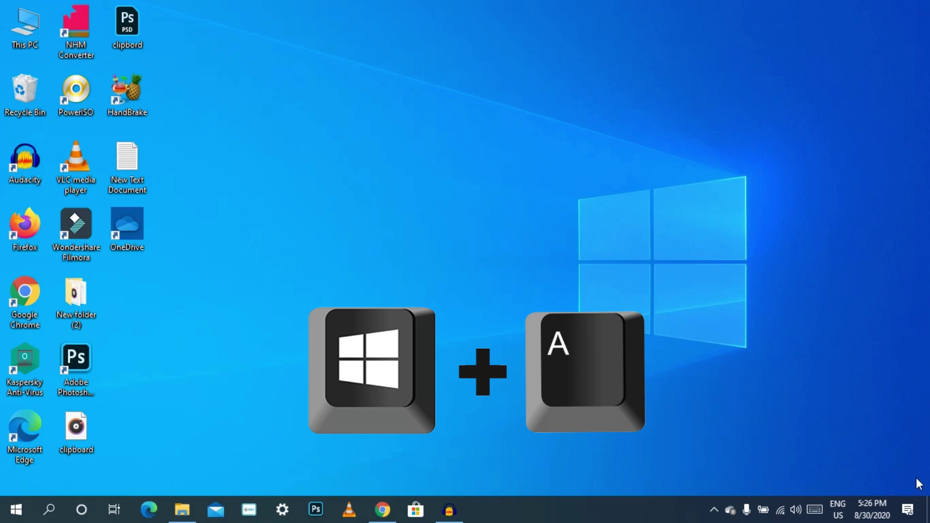
key(super+a)
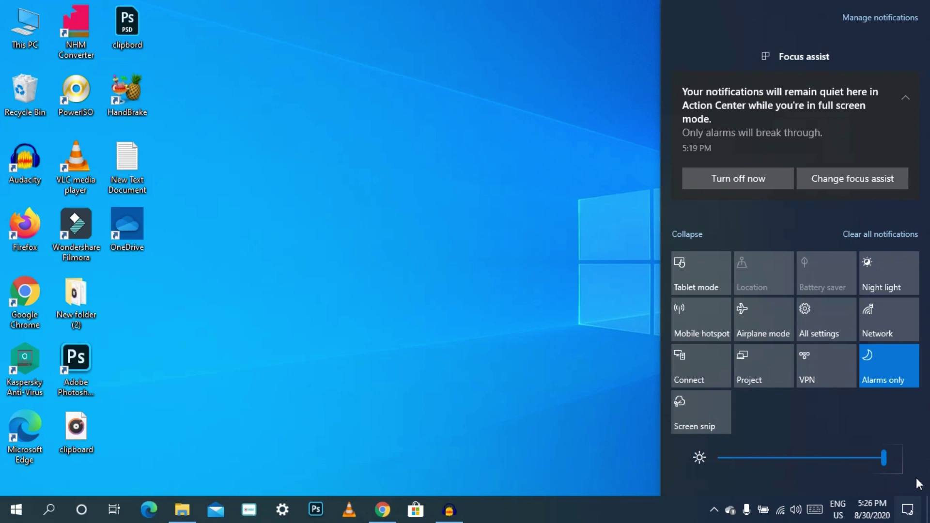
click(621, 329)
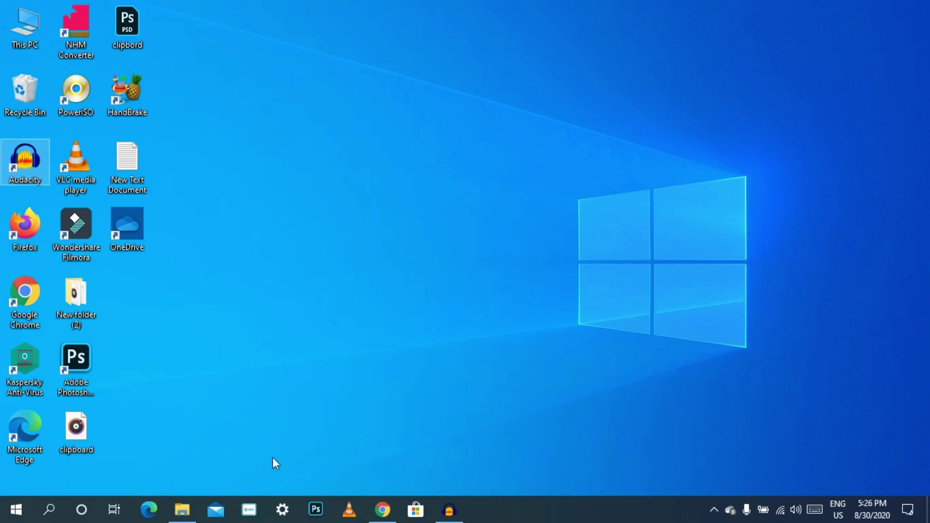
Bring up the File Explorer window showing Local Disk (C:) and snap it to the right half of the screen
click(183, 508)
click(183, 508)
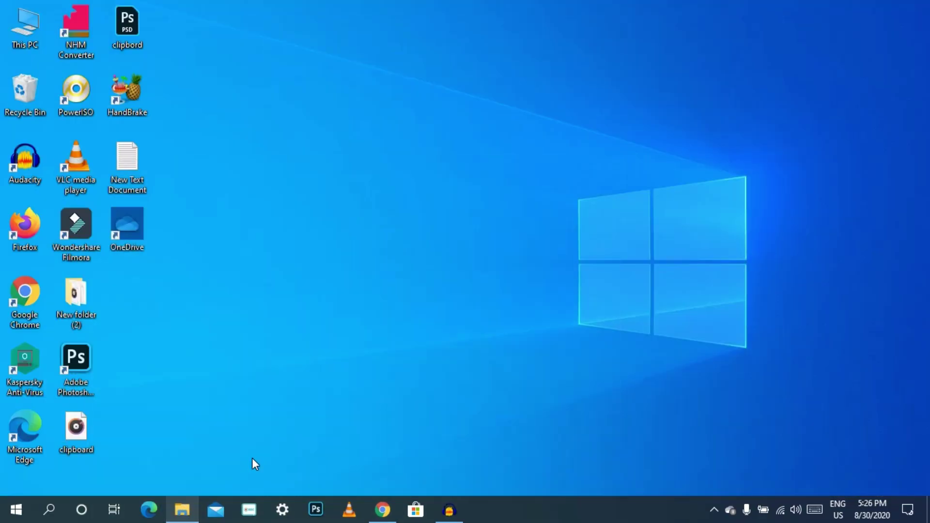
click(182, 509)
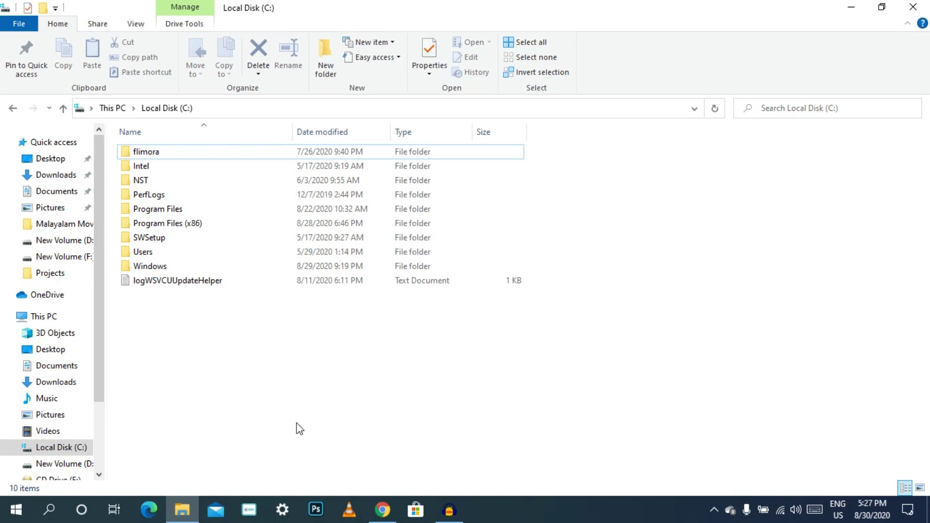
key(super+Left)
key(super+Left)
key(super+Left)
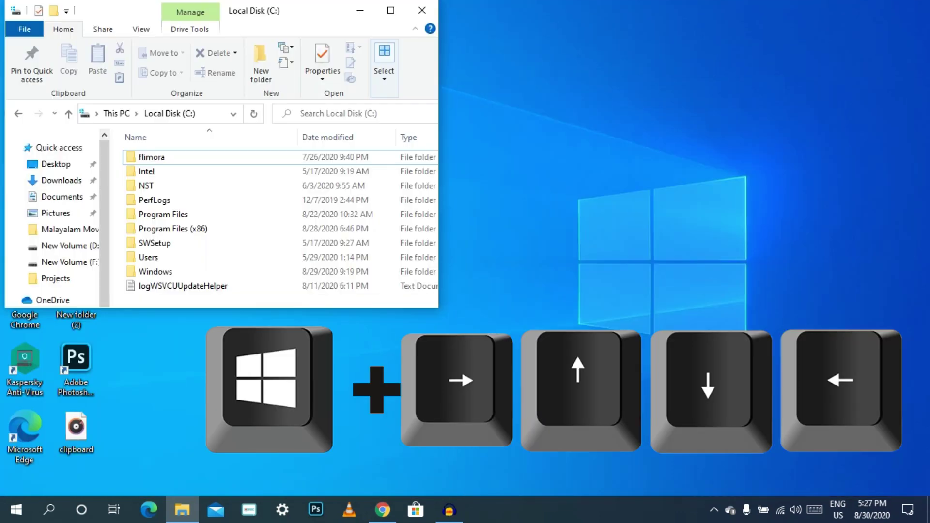
key(super+Right)
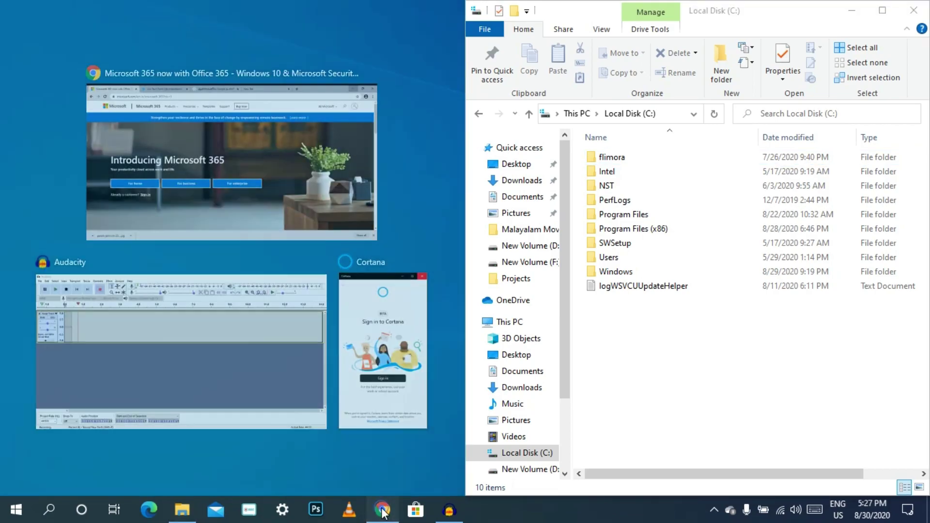
Snap the Google Chrome window to the left half of the screen beside File Explorer
click(381, 510)
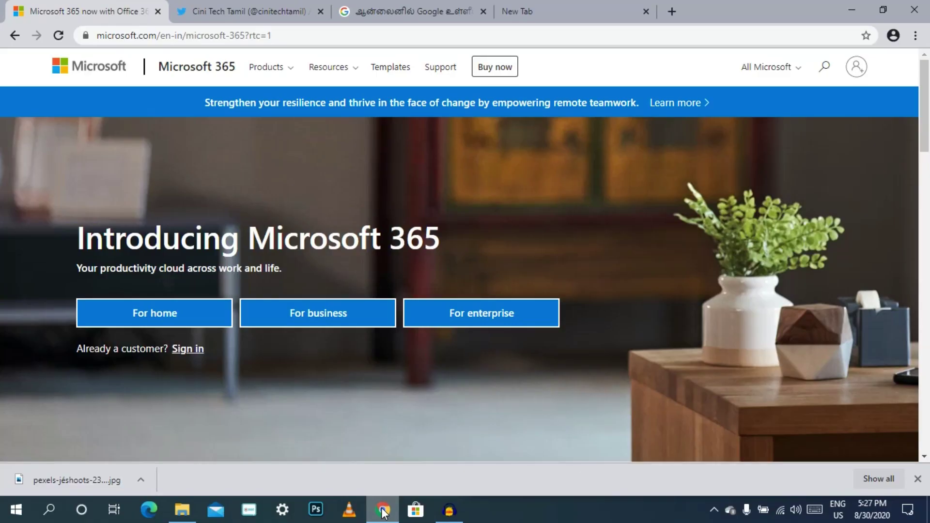
key(super+Left)
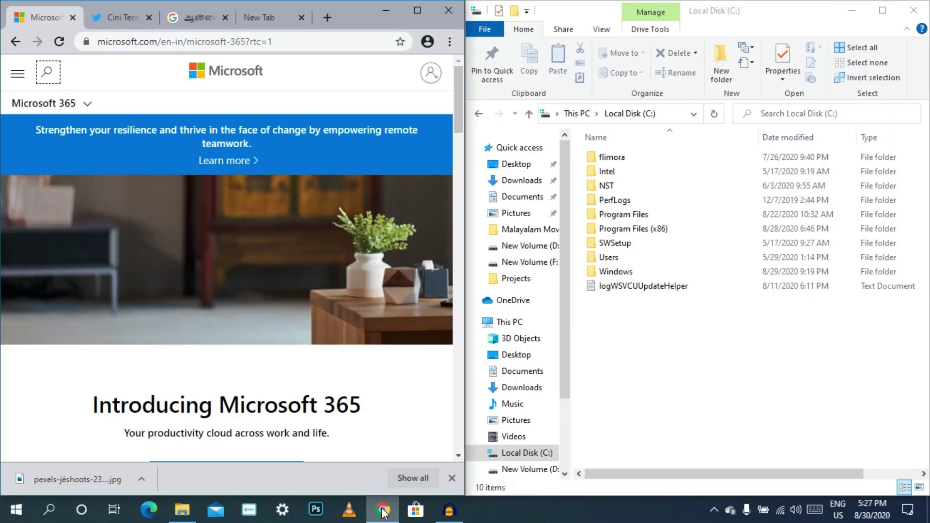
Maximize and restore the Chrome window, and minimize both it and File Explorer to clear the desktop
click(417, 10)
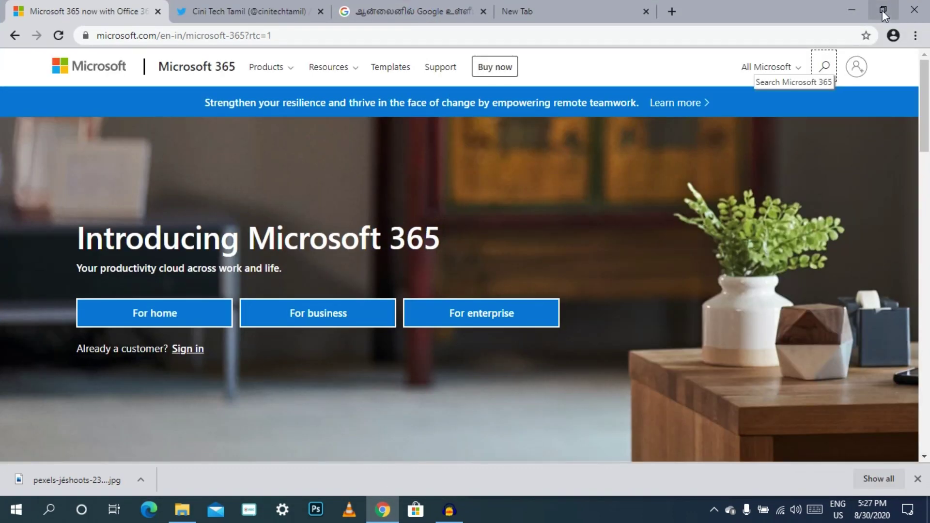
click(882, 11)
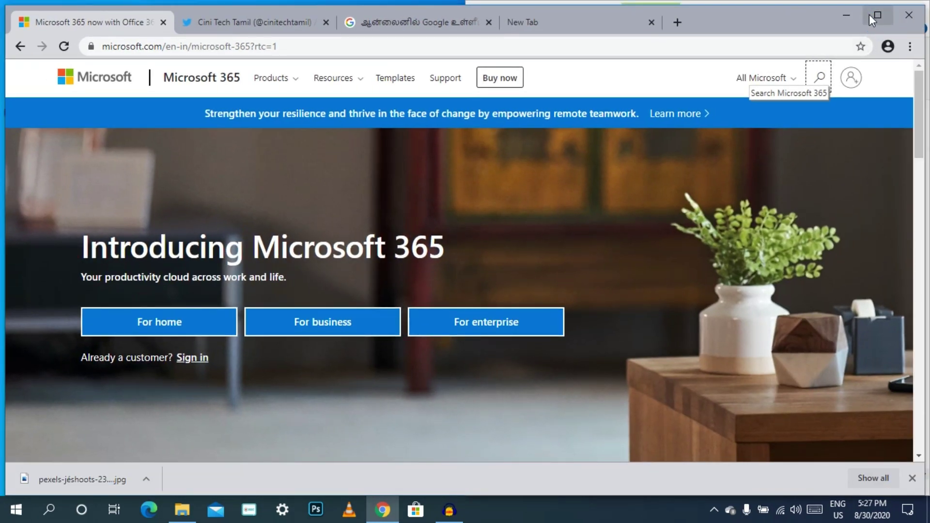
click(844, 17)
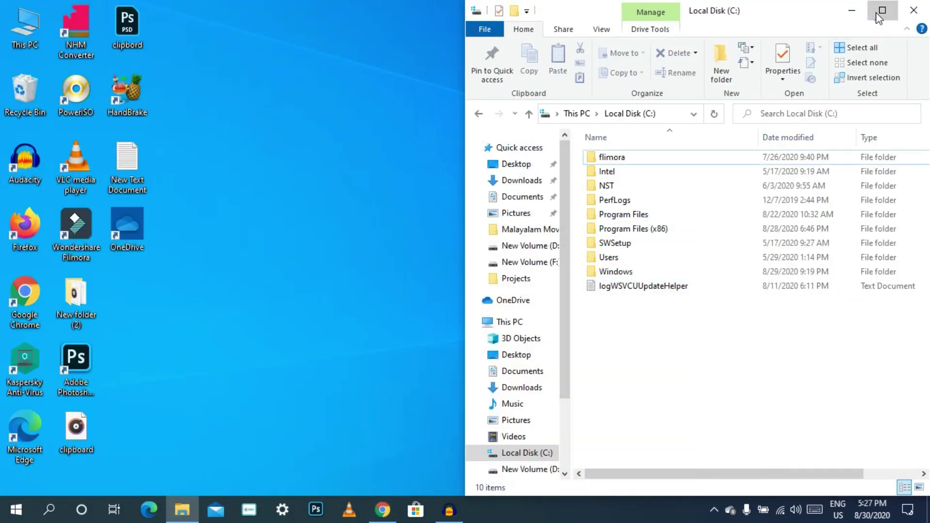
click(867, 11)
click(851, 8)
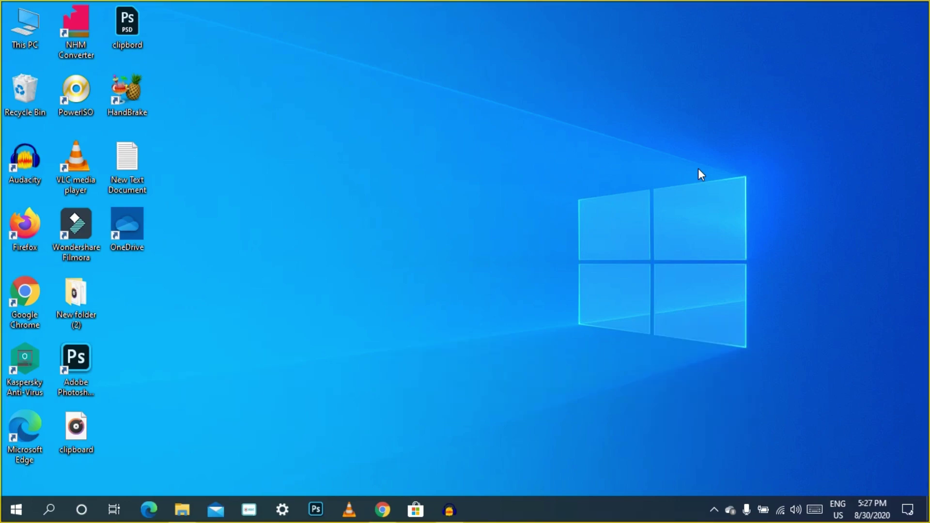
Capture a rectangular screen snip of the desktop area around the Windows logo
key(super+shift+s)
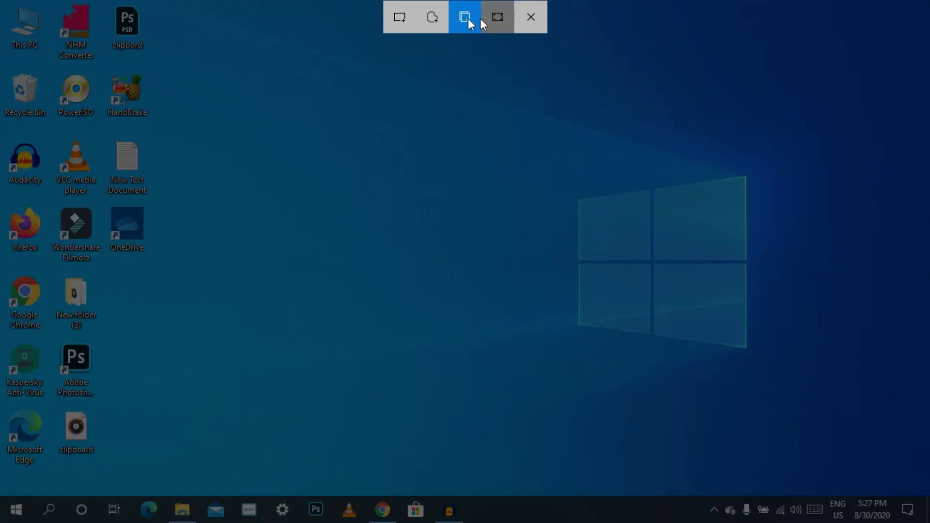
click(387, 20)
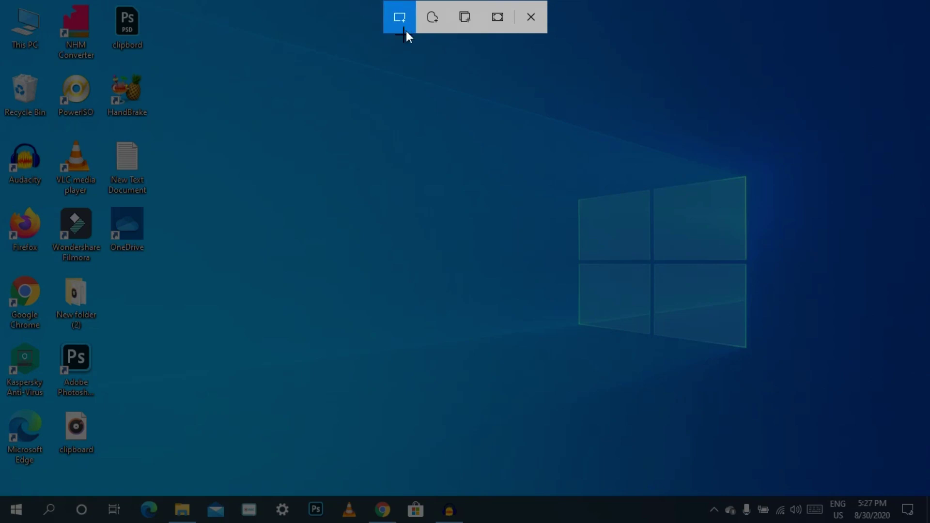
drag(300, 47, 793, 357)
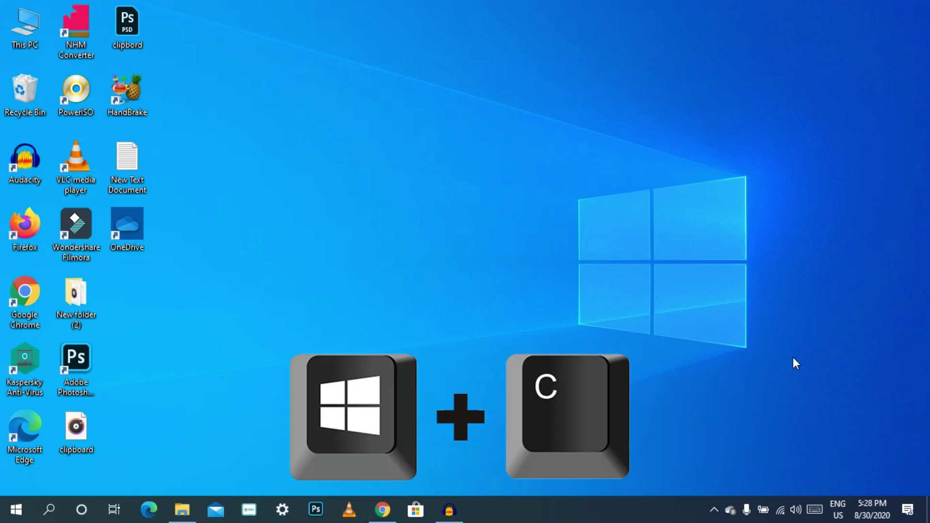
Open Cortana and the Windows Settings home page for viewing, closing each one
key(super+c)
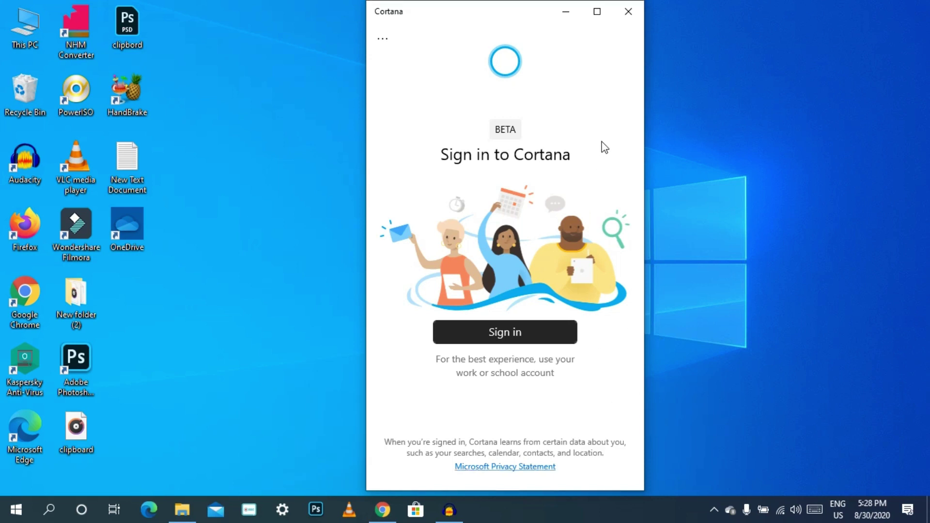
click(629, 12)
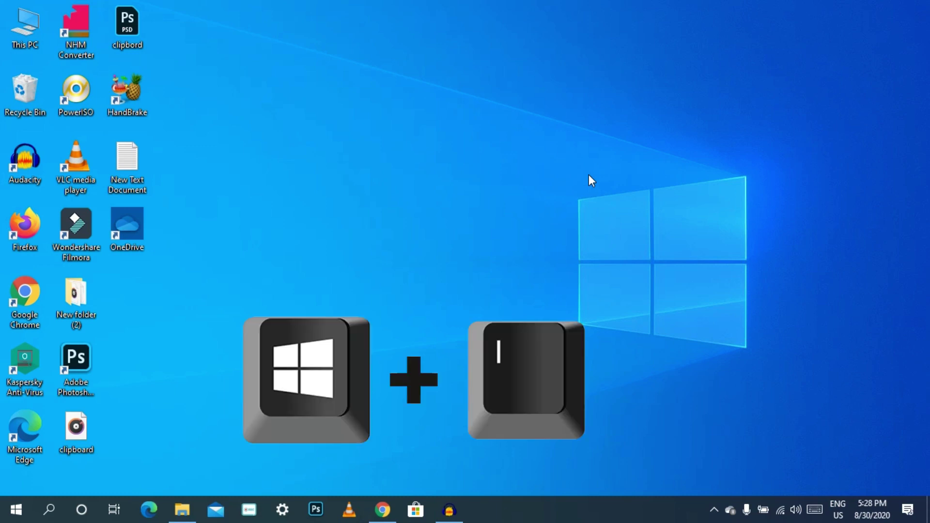
key(super+i)
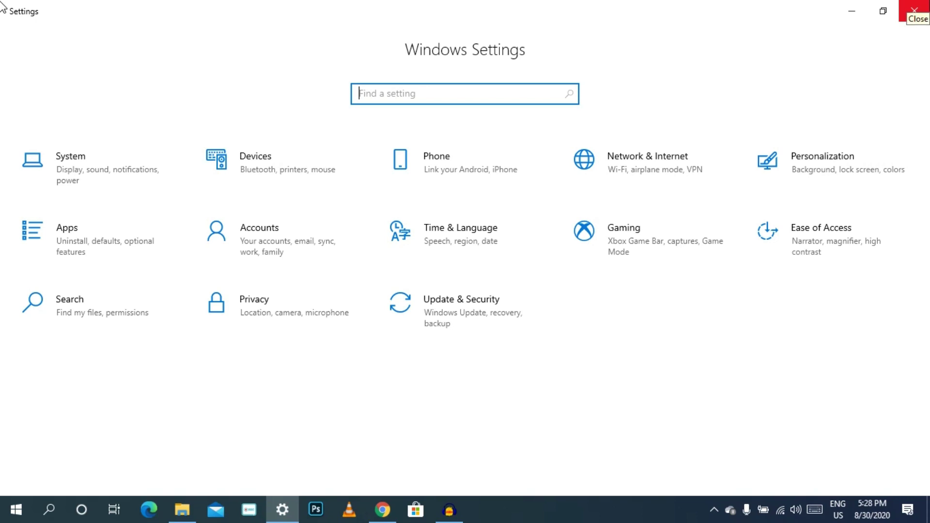
click(914, 11)
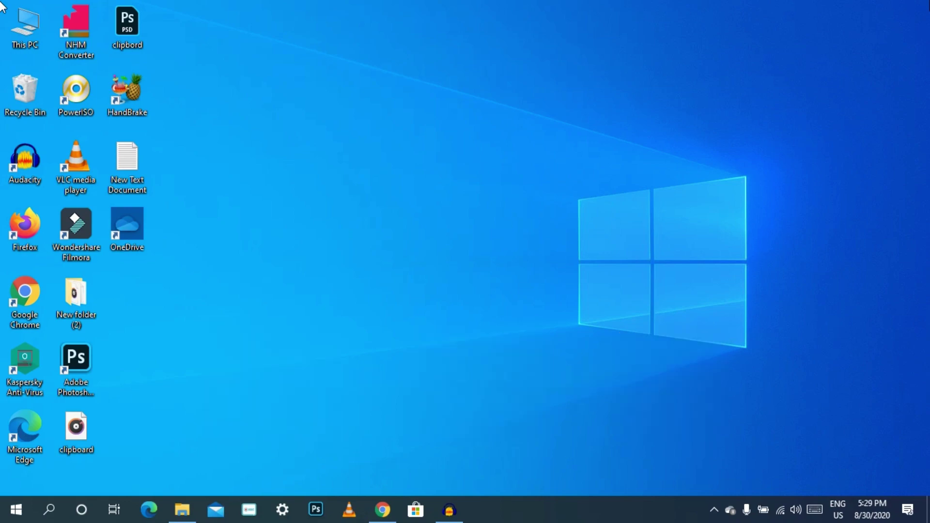
Open the Xbox Game Bar, dismiss its gaming features notice, and close the overlay
key(super+g)
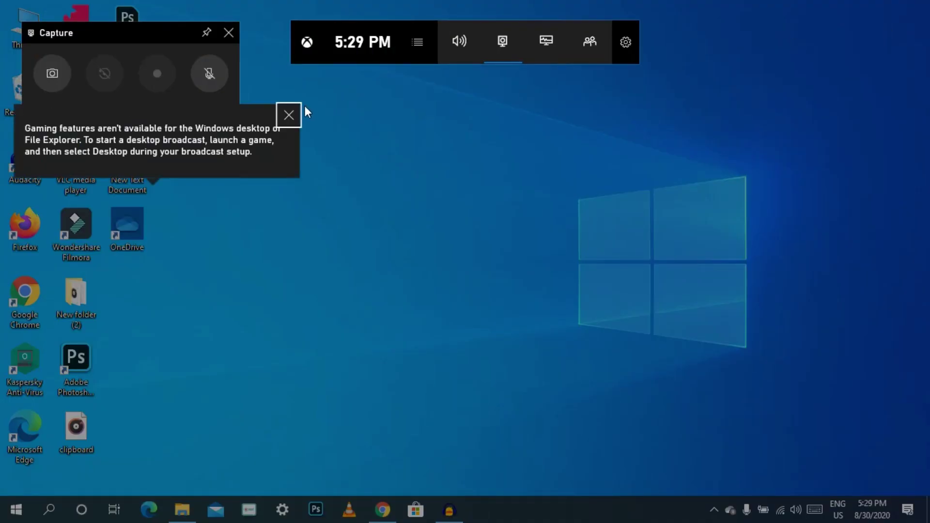
click(289, 114)
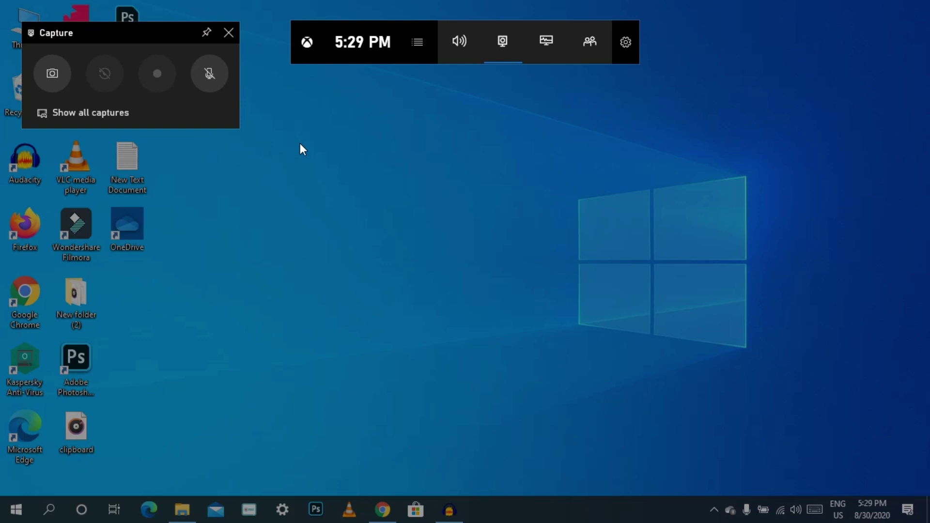
key(super+g)
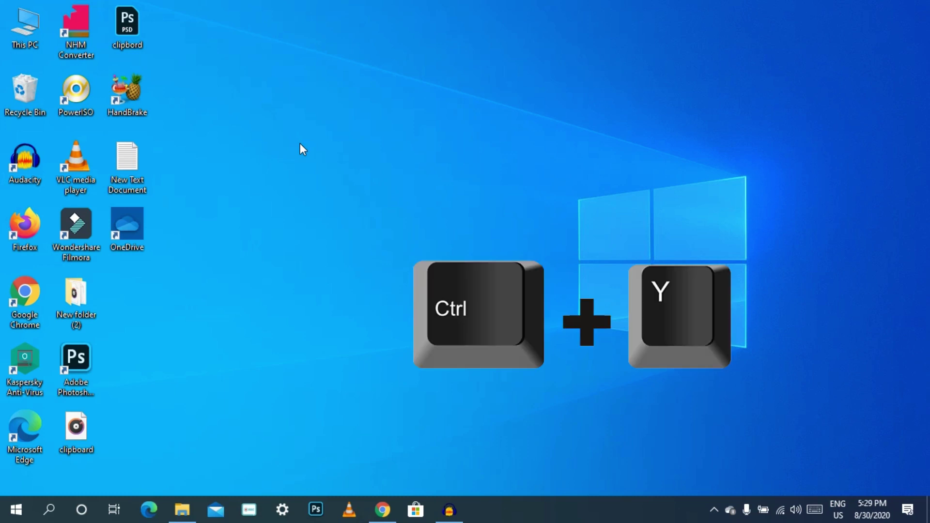
Open the New Text Document from the desktop and close it without saving the changes
double_click(127, 165)
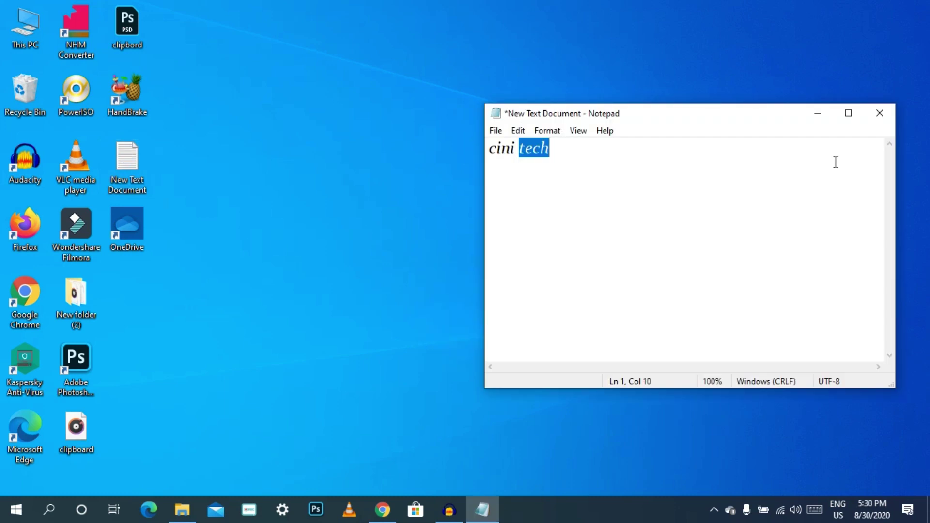
click(879, 113)
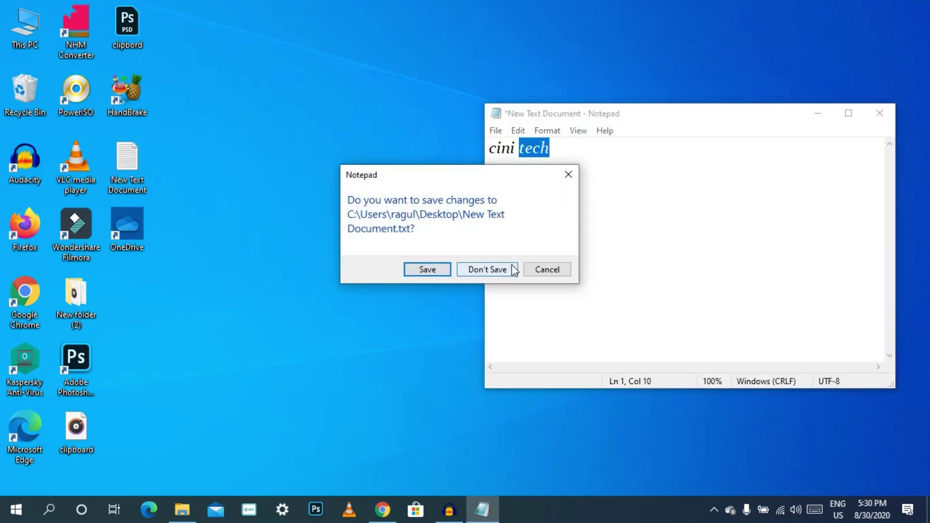
click(487, 269)
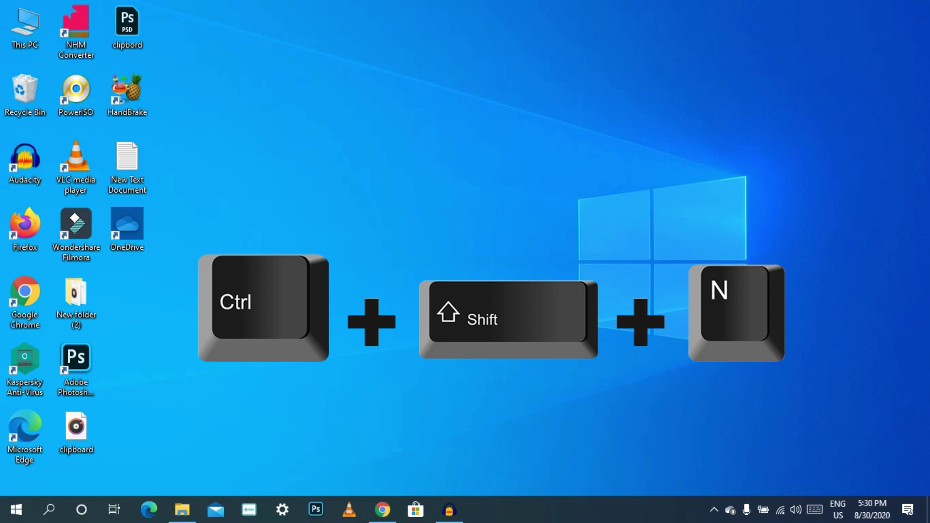
Create a new folder on the desktop, keeping its default name
key(ctrl+shift+n)
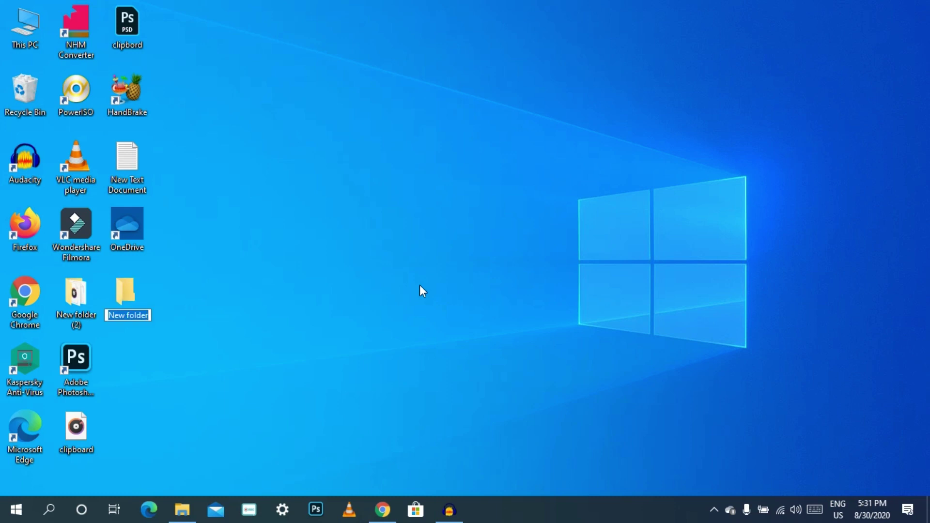
click(419, 287)
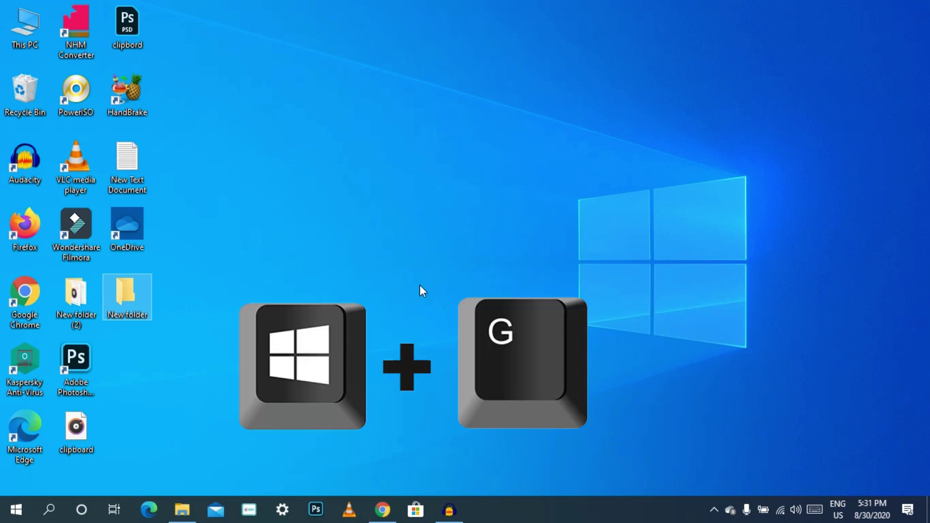
Open the Xbox Game Bar for viewing, and close its Capture widget and the overlay
key(super+g)
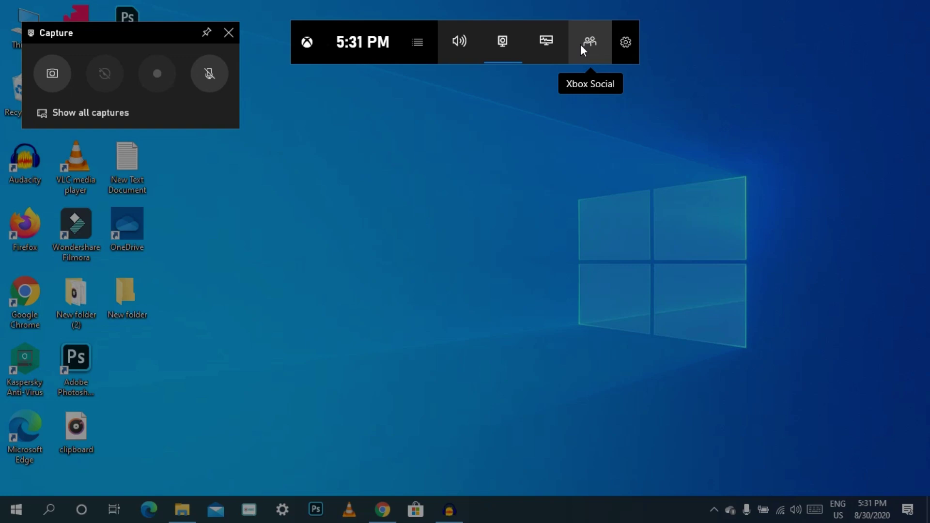
click(230, 34)
click(312, 149)
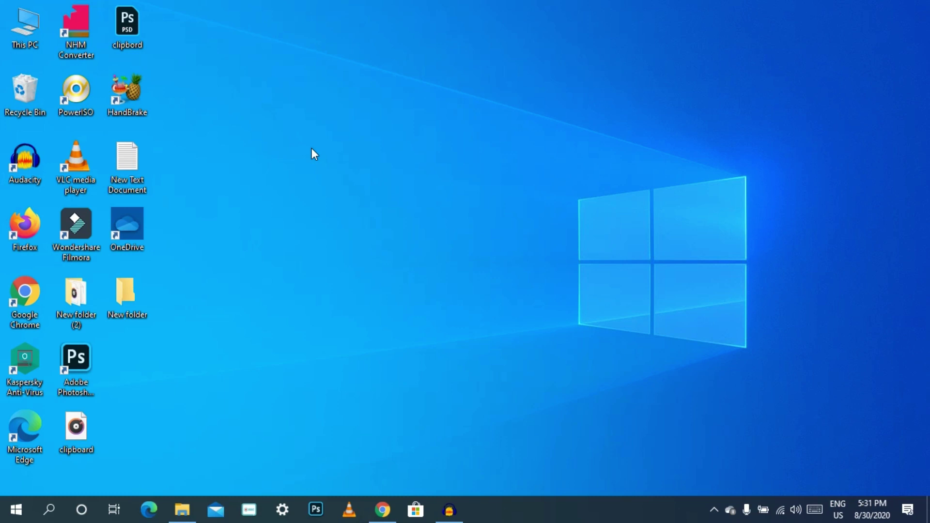
Open the name of the desktop folder "New folder" for editing and keep the existing name
click(140, 289)
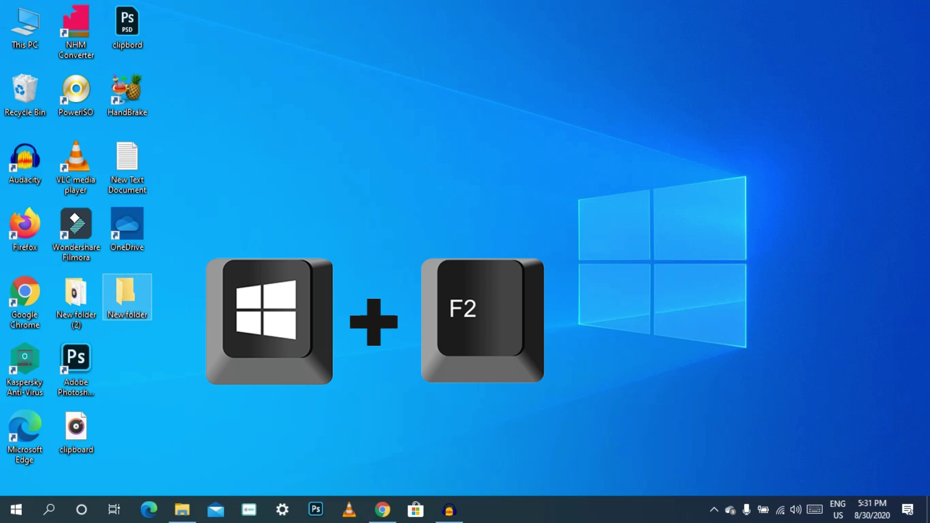
key(super+F2)
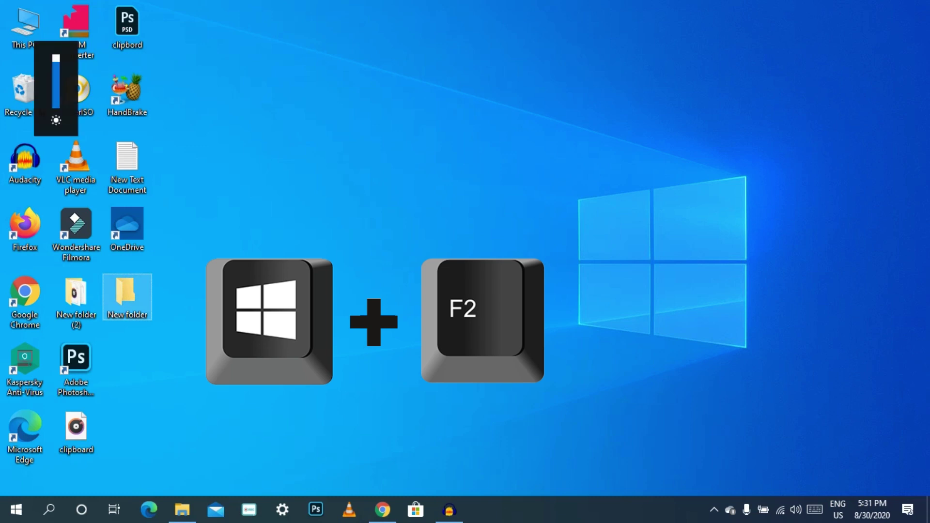
key(F2)
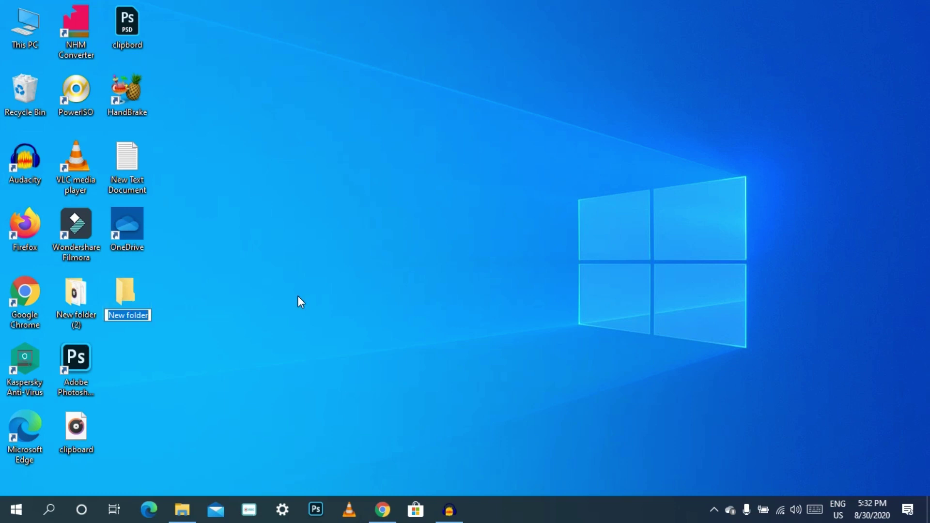
key(Return)
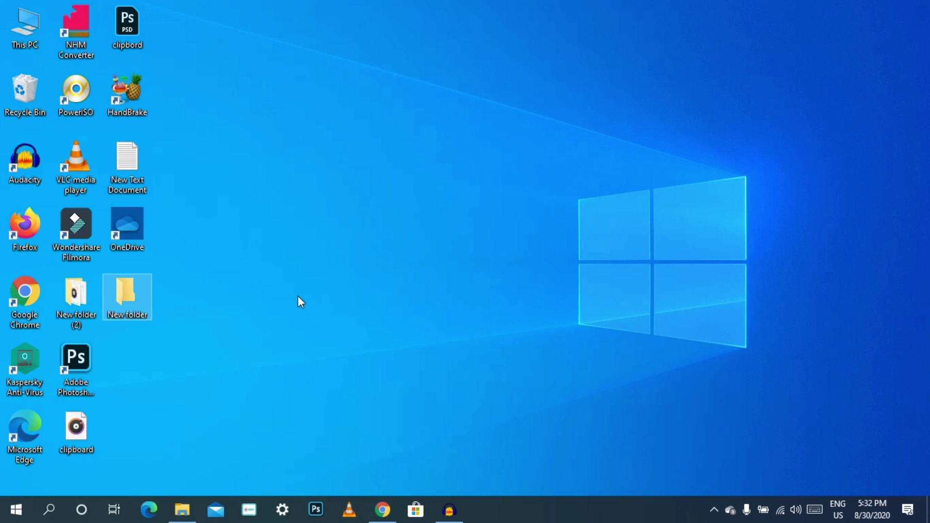
View the installed input languages and cycle through the keyboard layouts, ending on the English (India) keyboard
click(835, 515)
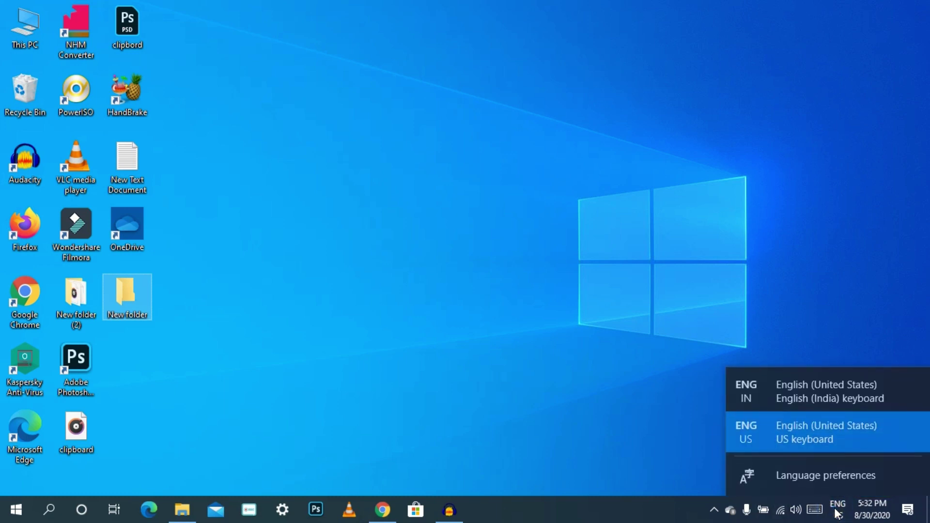
click(837, 513)
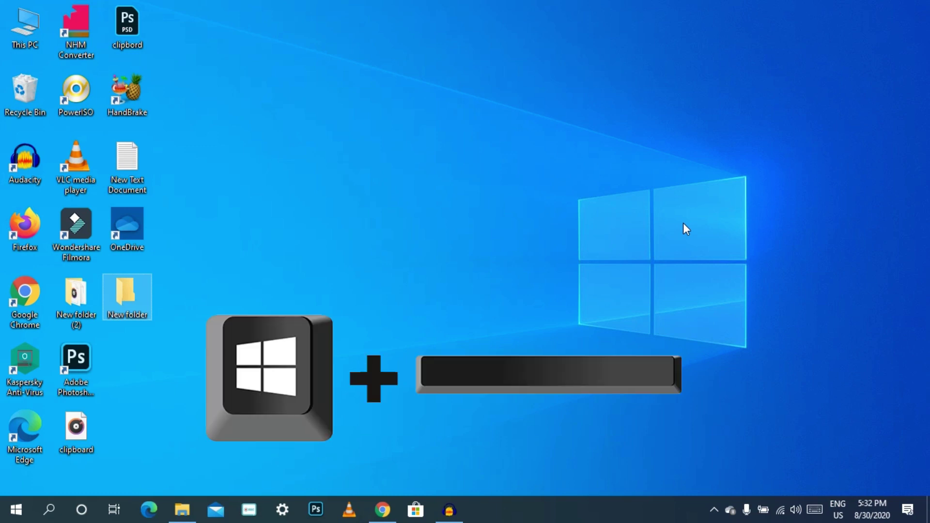
key(super+space)
key(super+space)
key(super+space)
key(super+space)
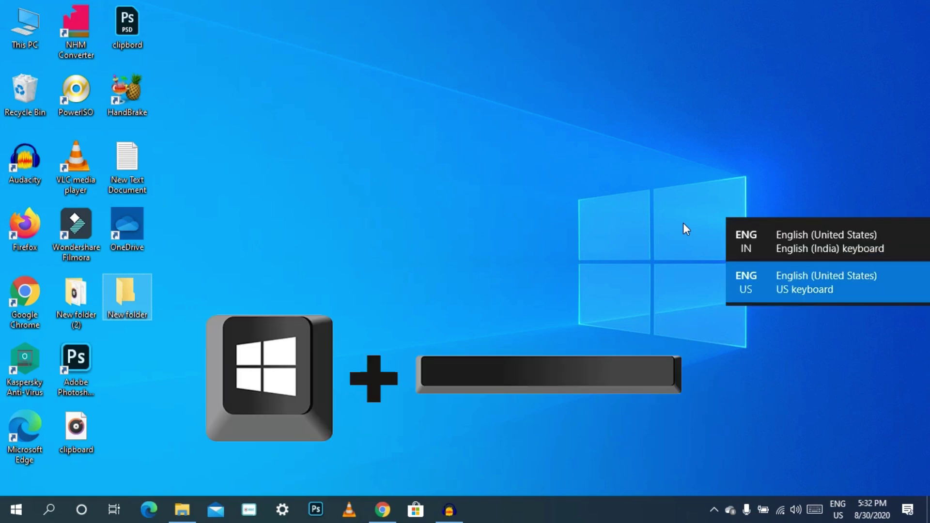
key(super+space)
key(super+space)
key(super+space)
key(super+space)
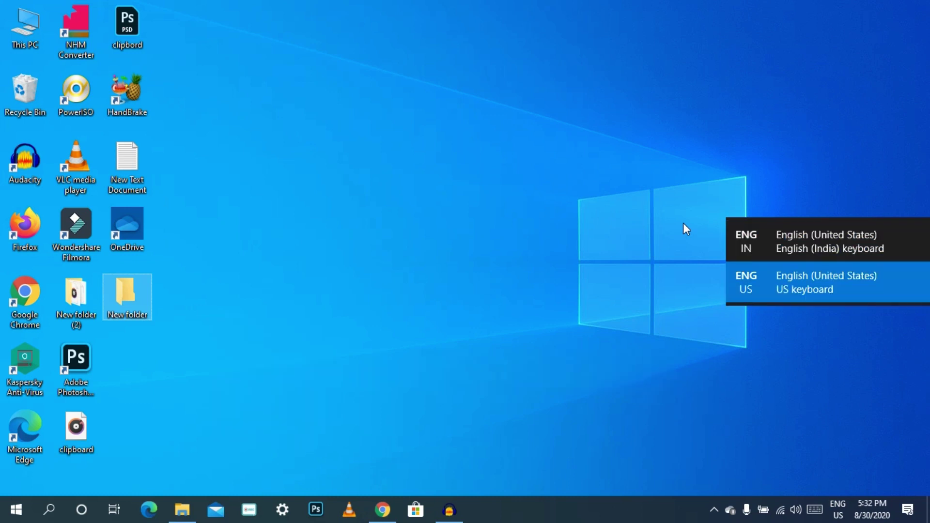
key(super+space)
key(super+space)
key(super+space)
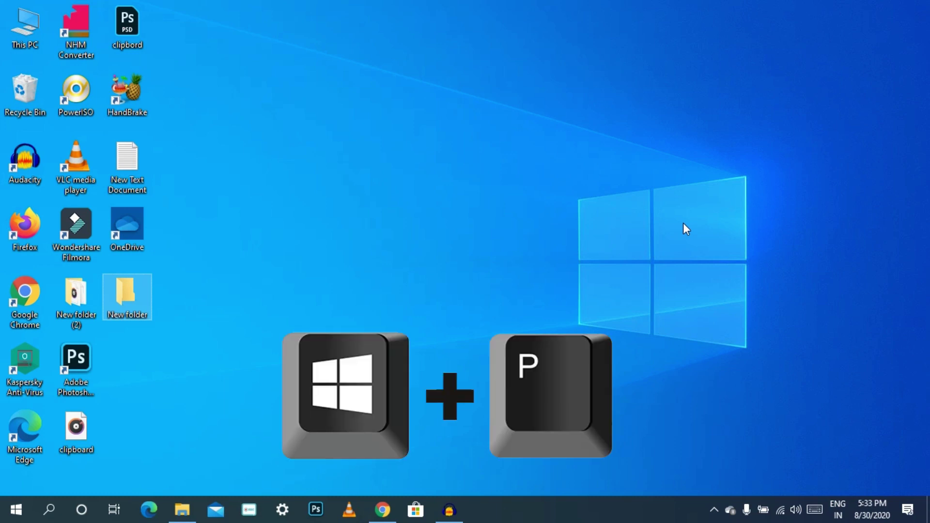
View the Project display options for a second screen and close them without choosing one
key(super+p)
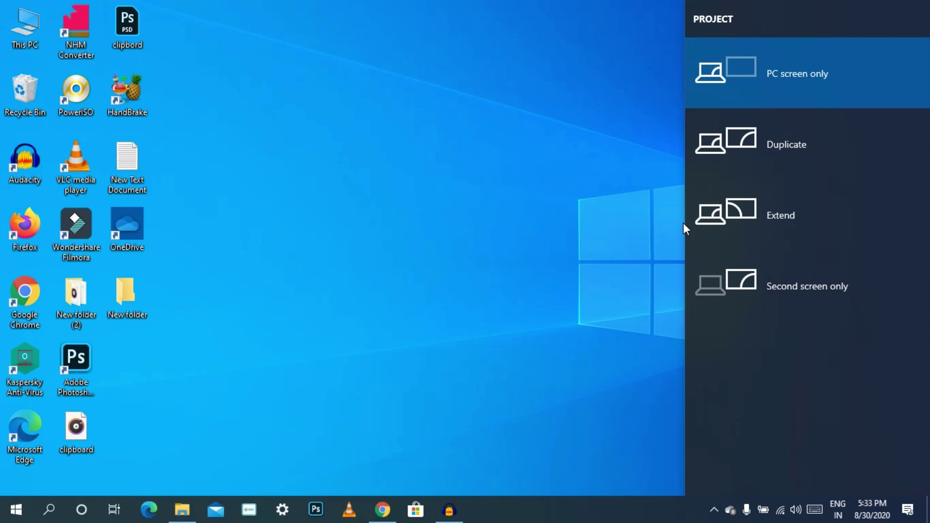
key(Escape)
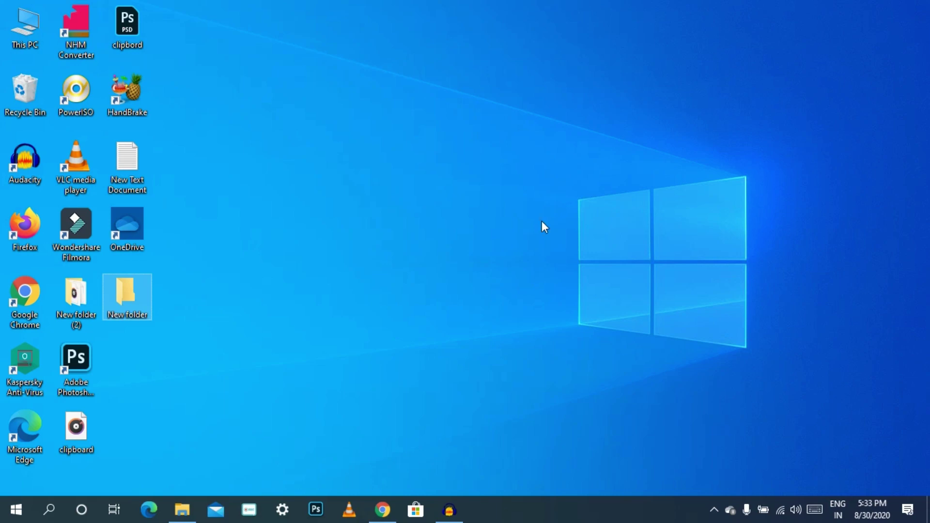
Bring up the Chrome and File Explorer windows, and hide them all to show the desktop
click(383, 510)
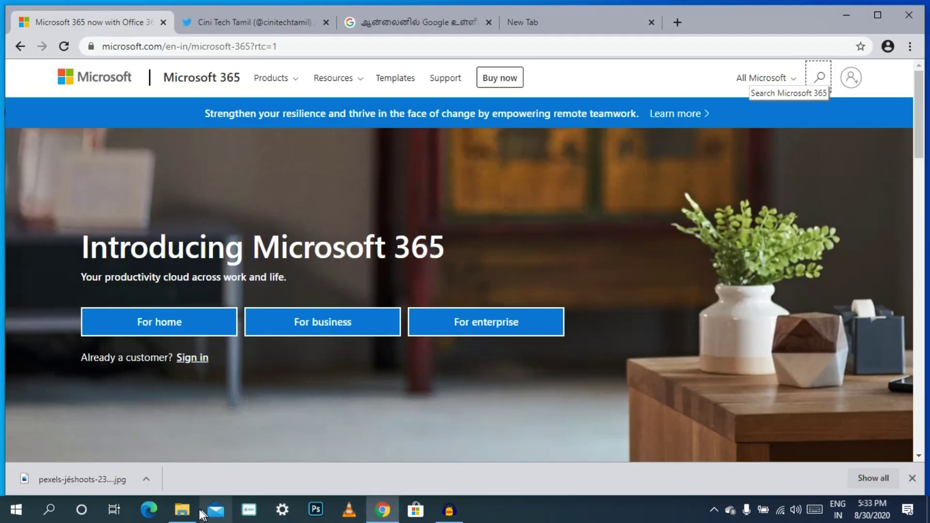
click(193, 509)
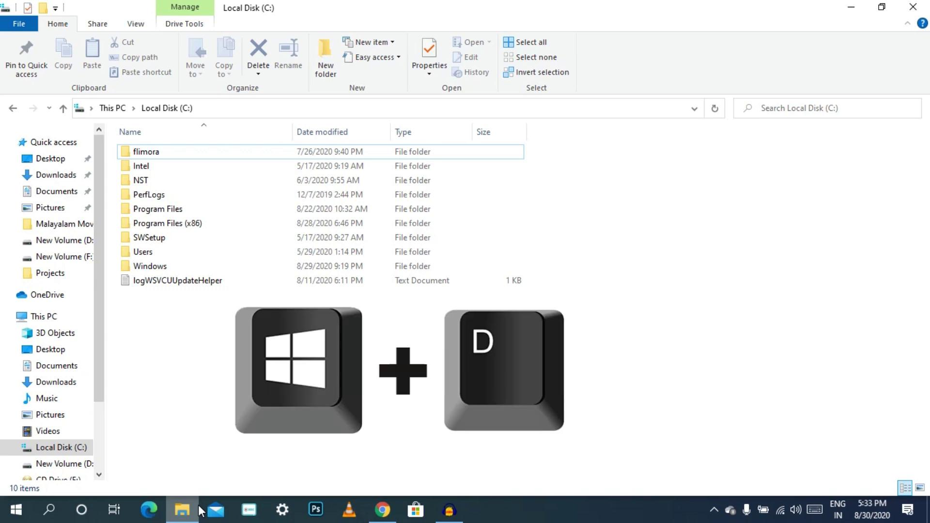
key(super+d)
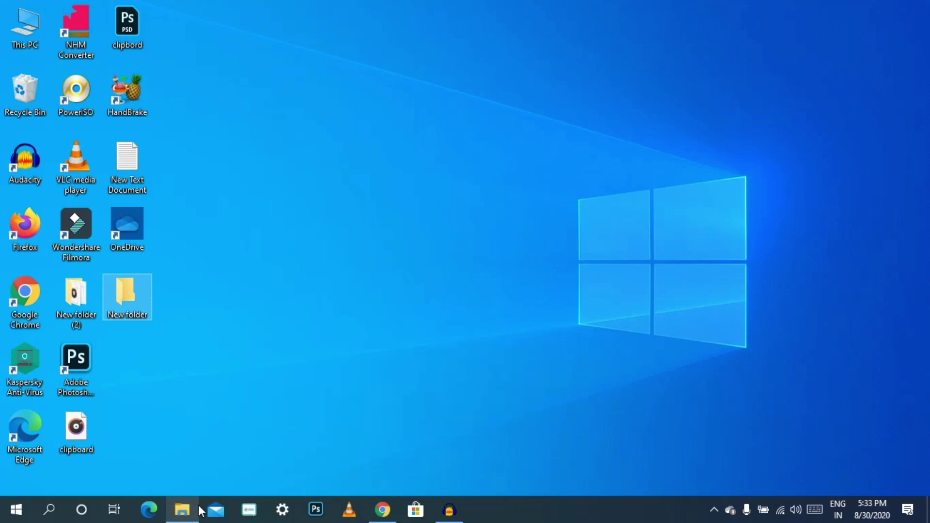
Restore the File Explorer window showing Local Disk (C:), and minimize it and Chrome
click(199, 509)
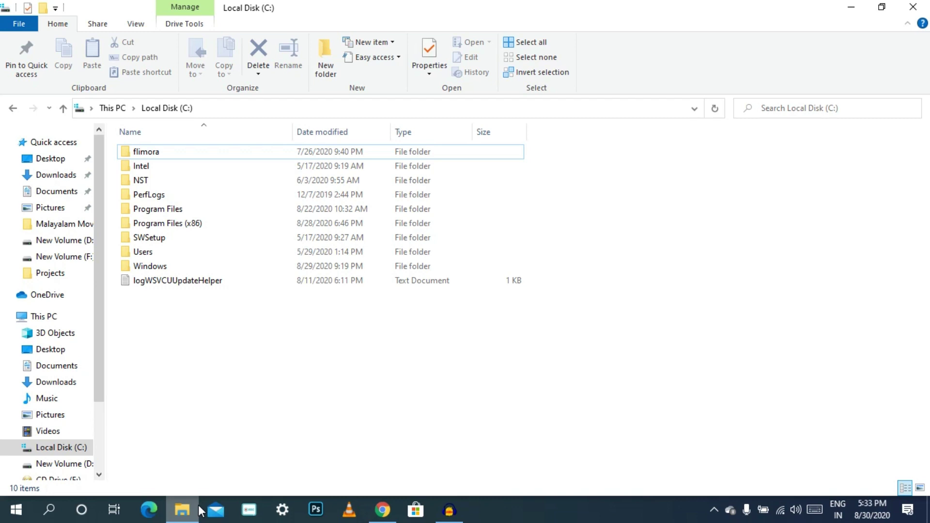
click(843, 7)
click(841, 14)
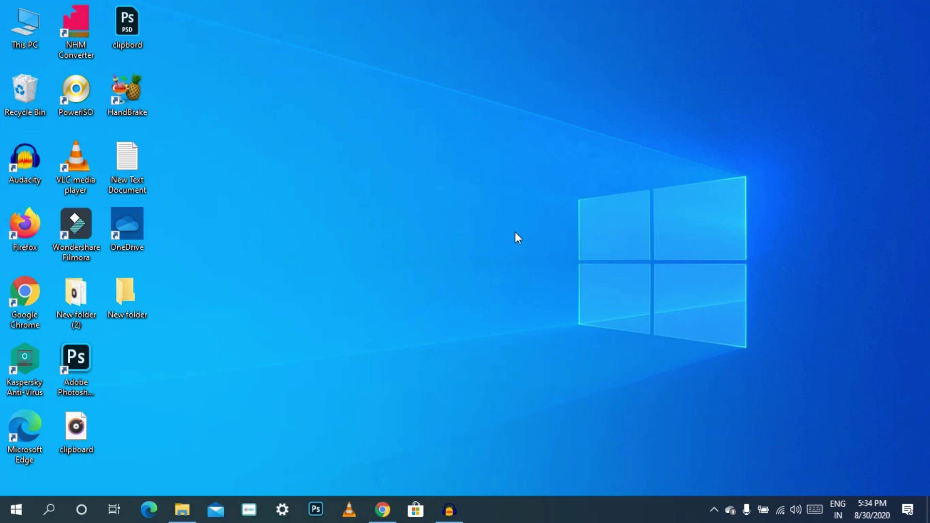
Open the Run dialog and the date and calendar flyout for viewing, closing each one
key(super+r)
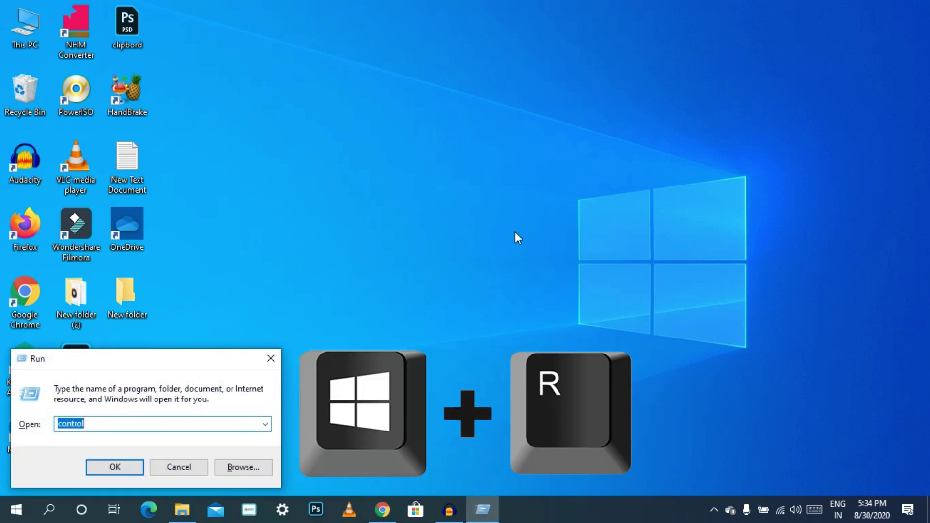
click(270, 358)
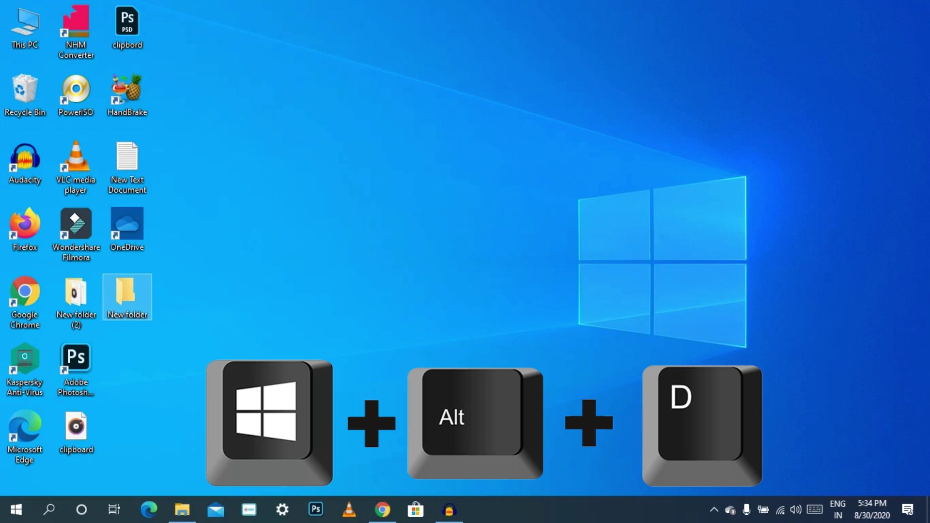
key(super+alt+d)
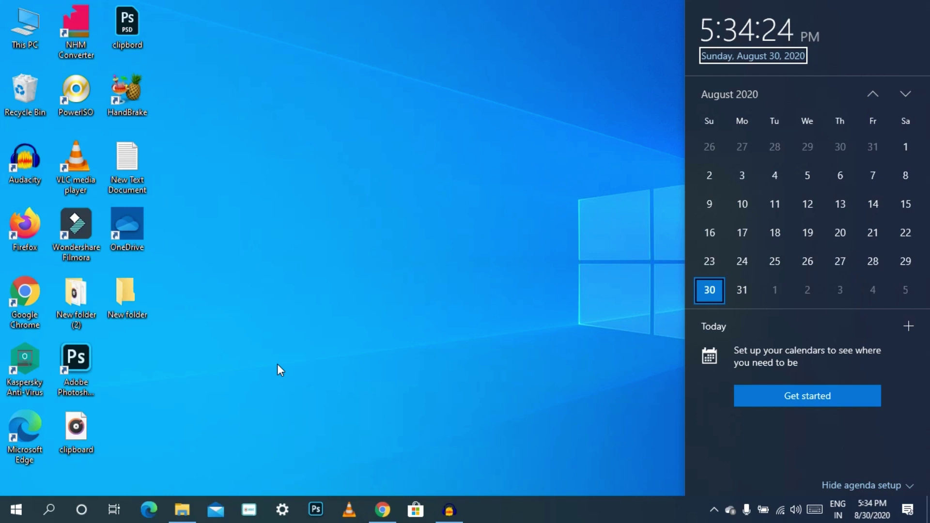
click(277, 365)
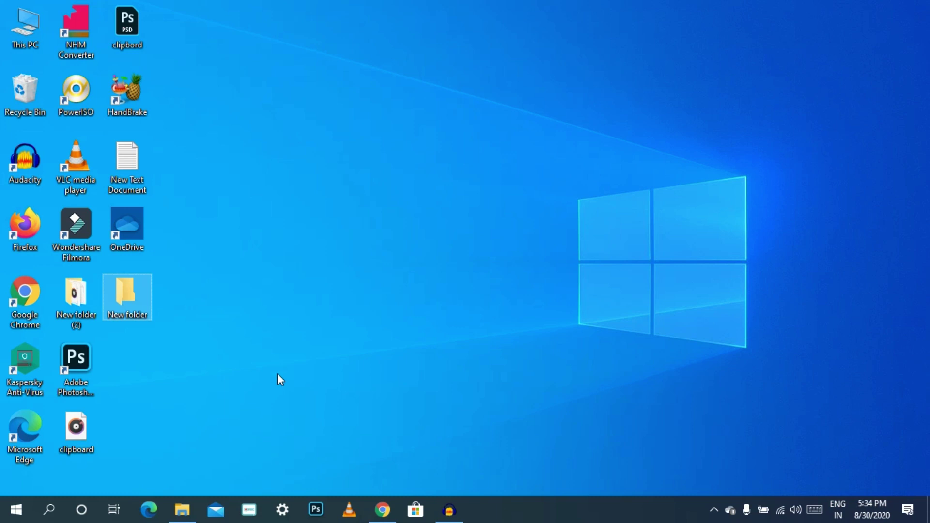
Bring up the Local Disk (C:) window, minimize and restore all windows, and minimize it again
click(188, 506)
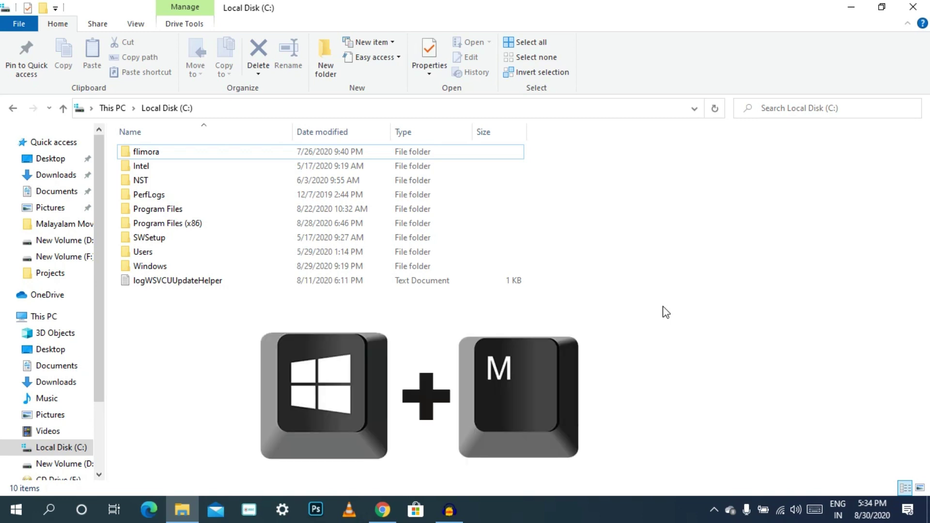
key(super+m)
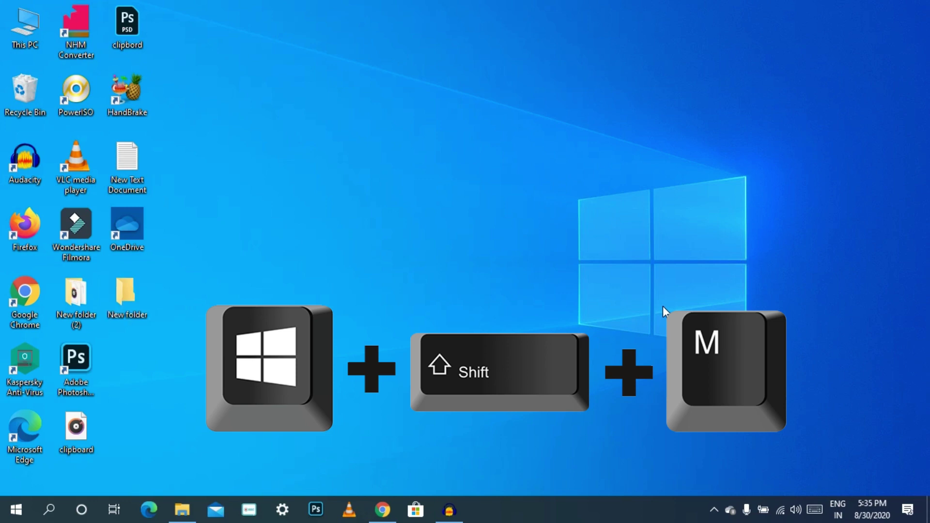
key(super+shift+m)
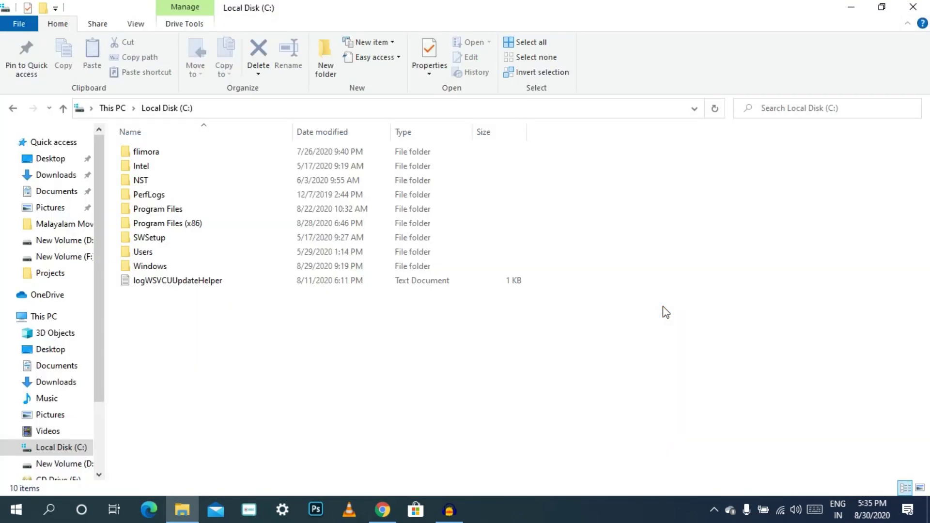
click(851, 7)
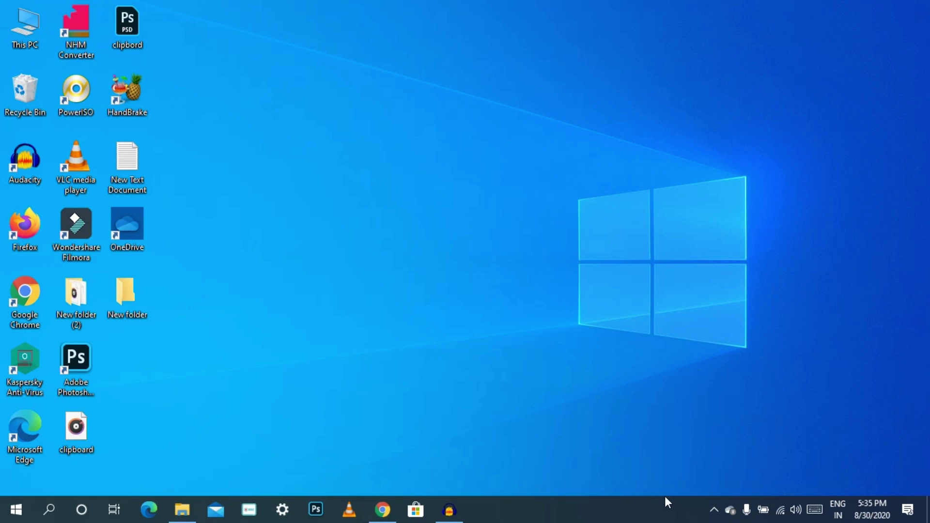
Open a new File Explorer window at Quick access, minimize it, and restore it
key(super+e)
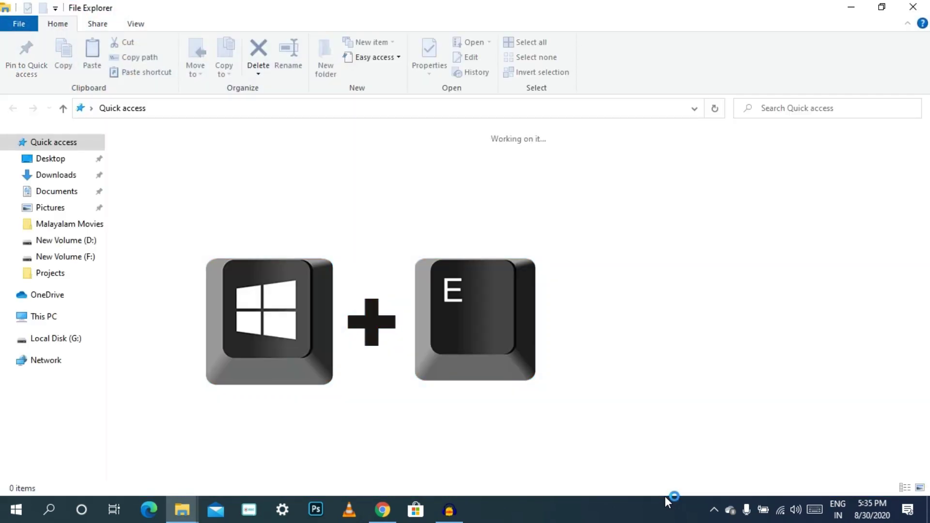
click(844, 12)
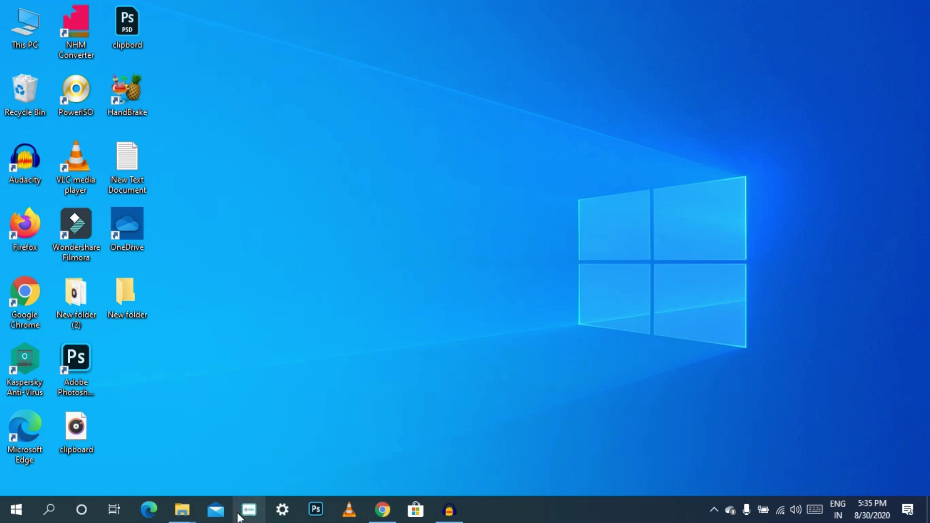
mouse_move(182, 510)
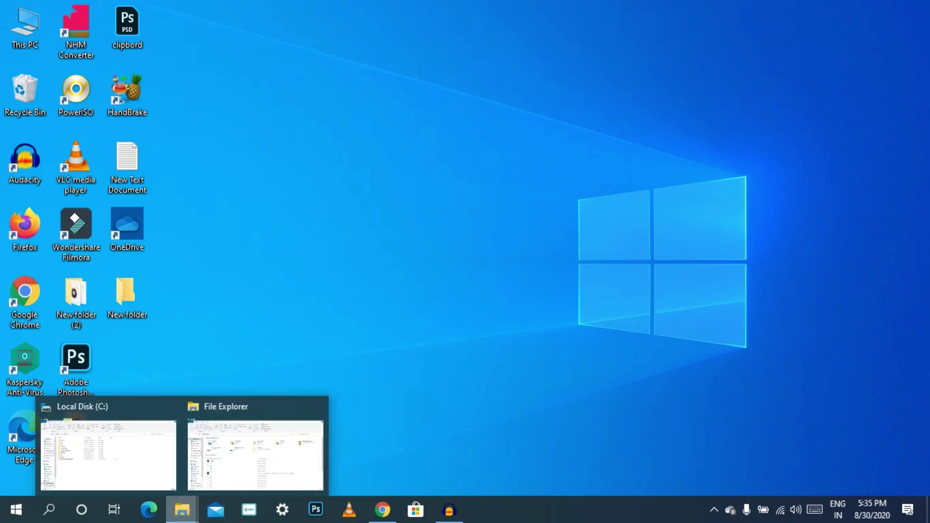
click(254, 472)
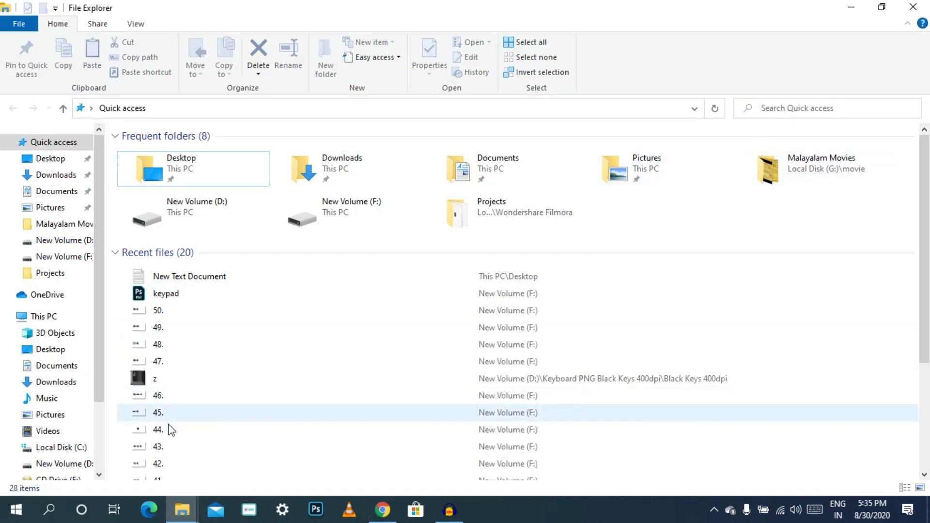
Activate the Quick access search box to show its recent searches, and minimize the File Explorer window
click(809, 108)
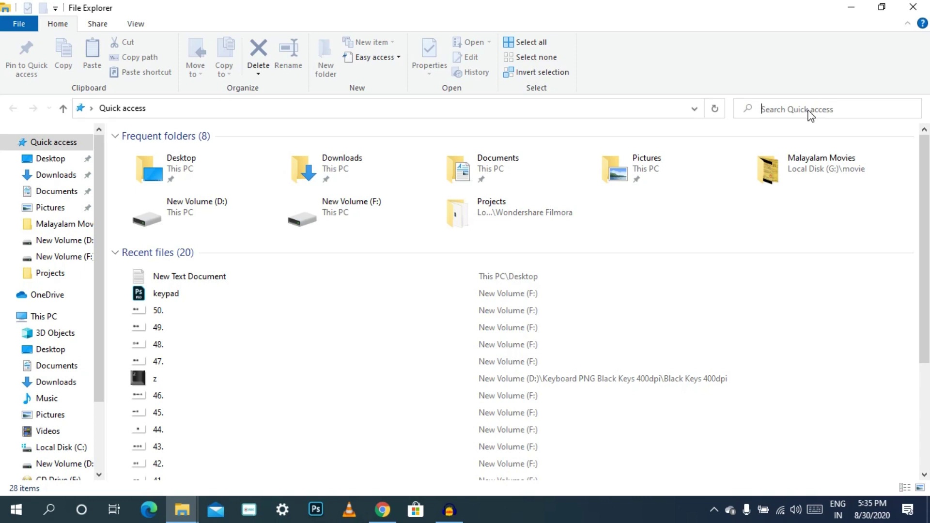
click(808, 110)
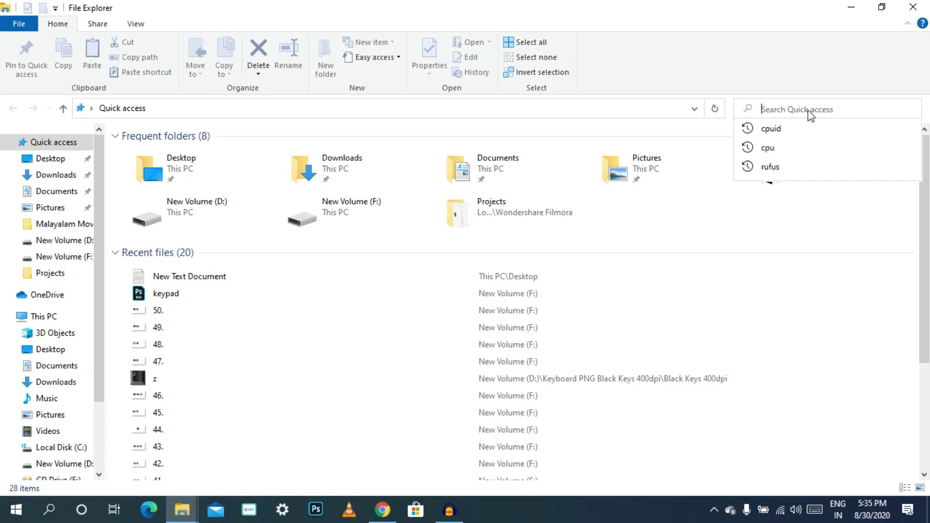
click(846, 7)
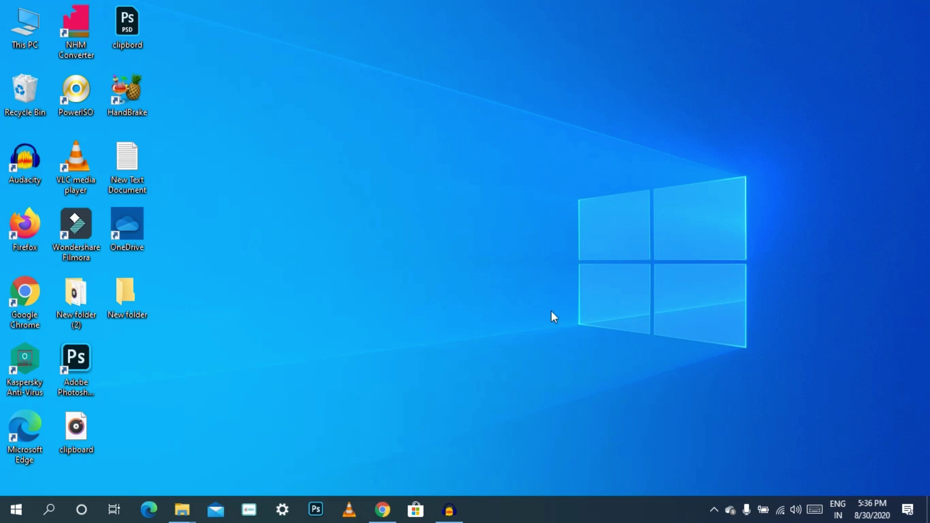
Restore the Local Disk (C:) window and browse through Intel and ExtremeGraphics into the CUI folder
mouse_move(182, 509)
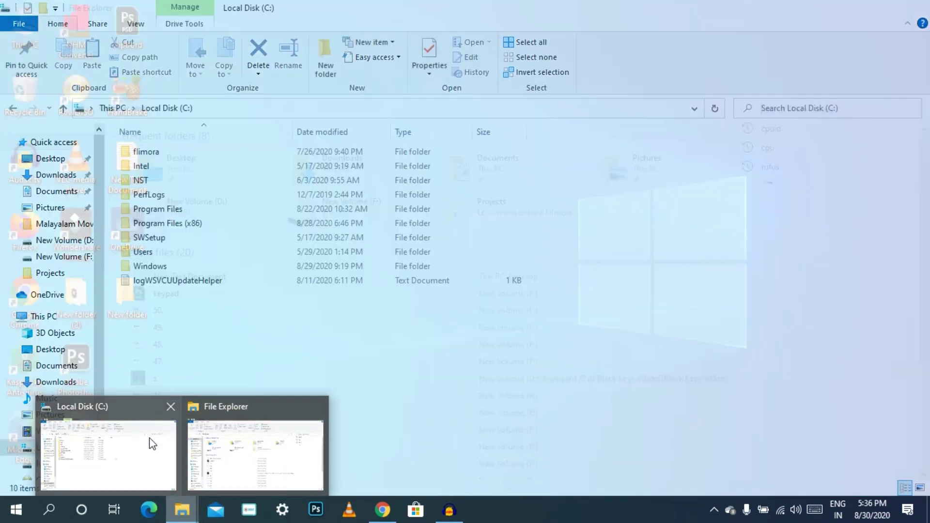
click(151, 444)
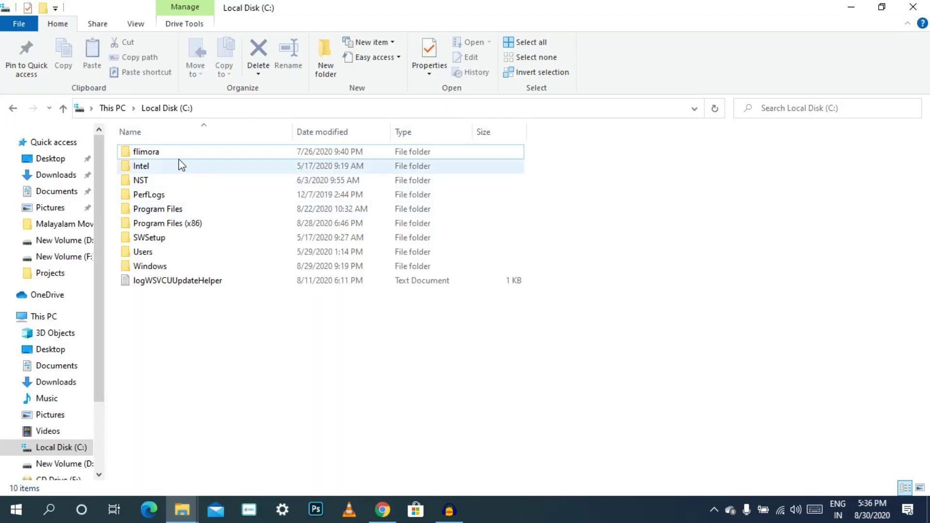
double_click(171, 170)
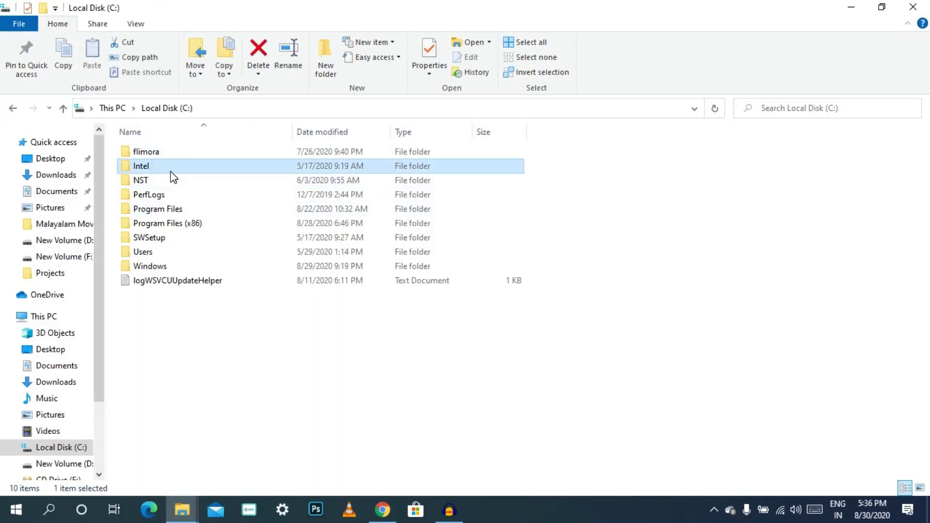
double_click(170, 156)
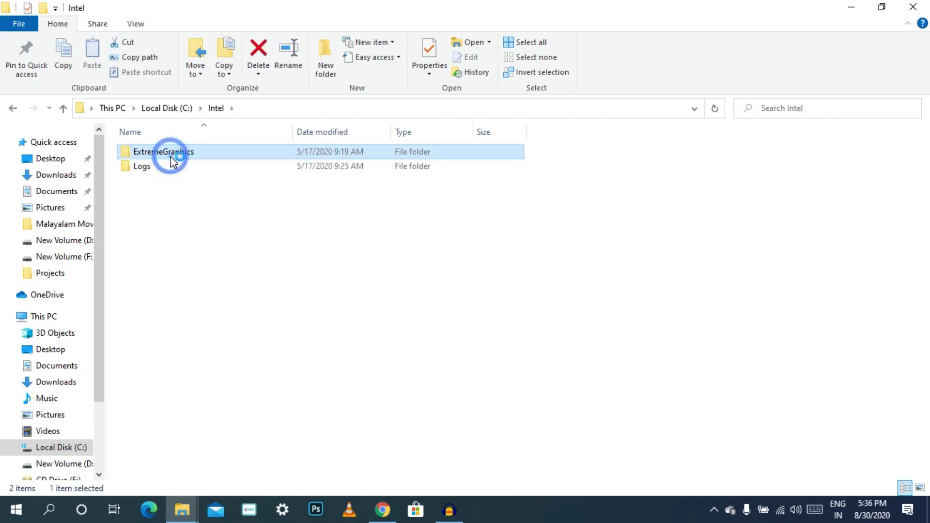
double_click(171, 156)
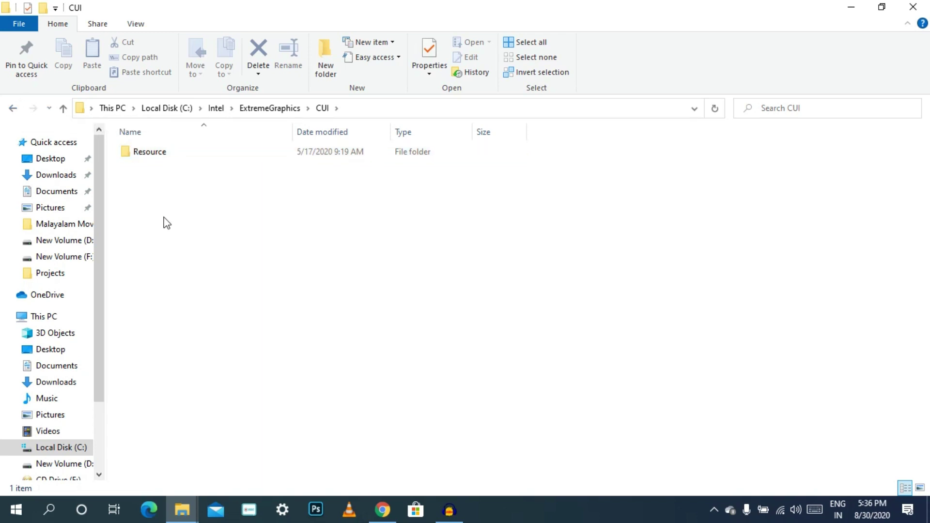
Go back one folder at a time from CUI through ExtremeGraphics and Intel to Local Disk (C:)
key(BackSpace)
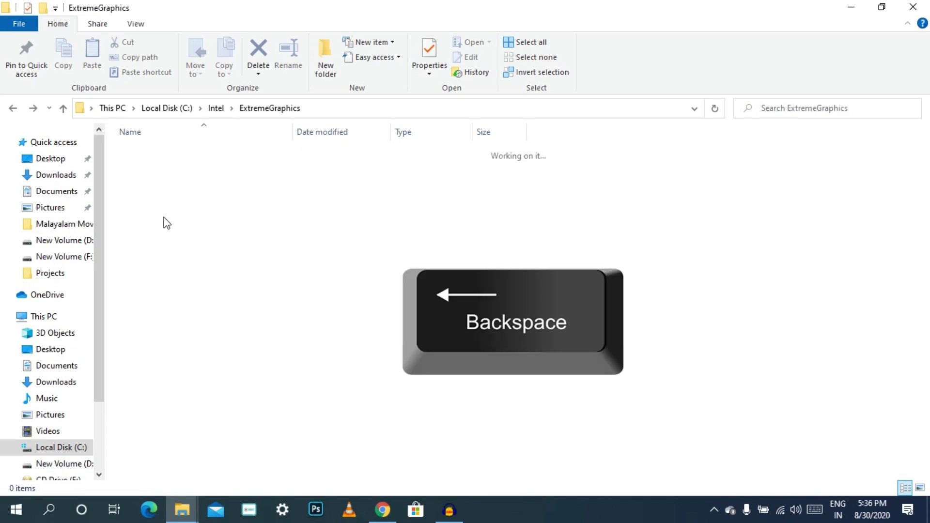
key(BackSpace)
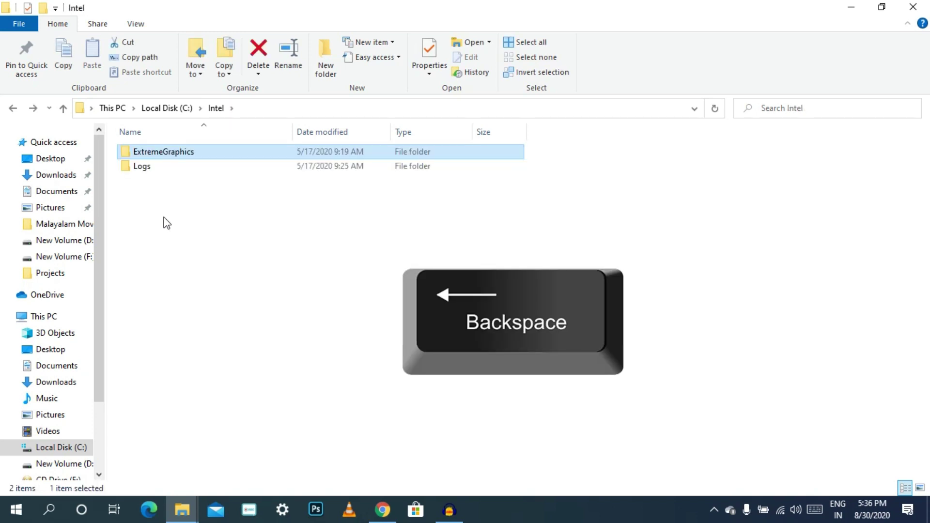
key(BackSpace)
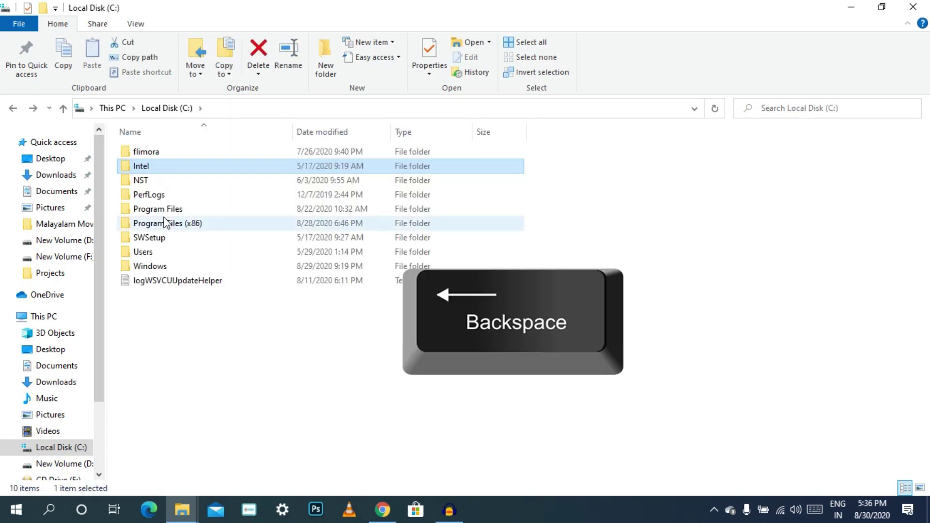
key(BackSpace)
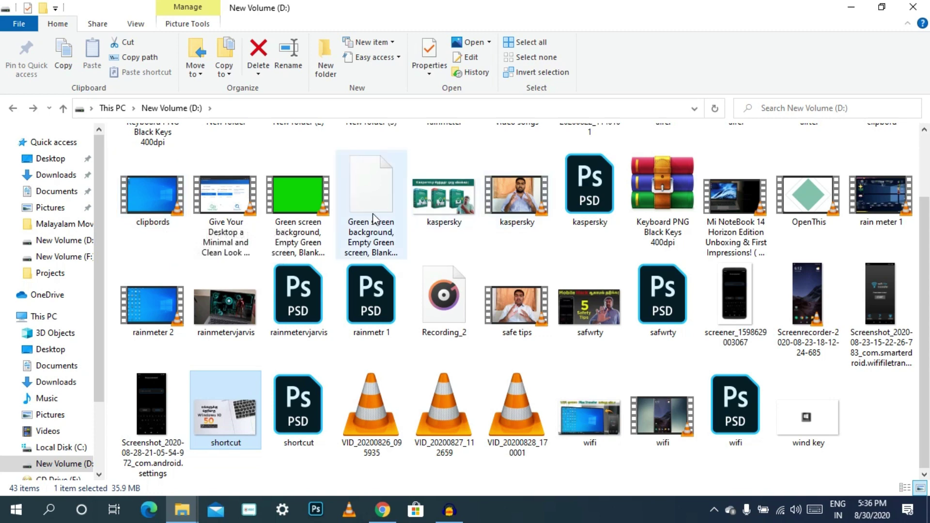
Open the Downloads folder and show the pexels-jéshoots-238118 image in the preview pane
click(56, 175)
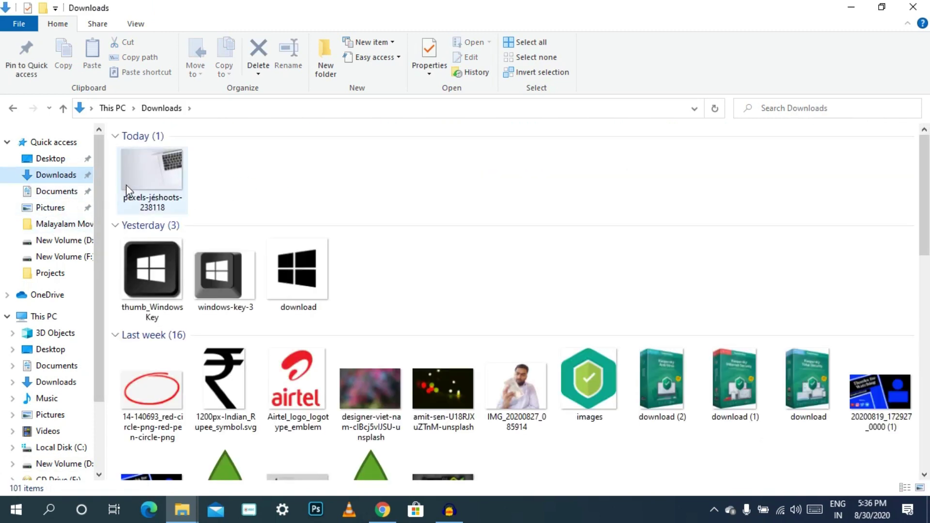
click(141, 182)
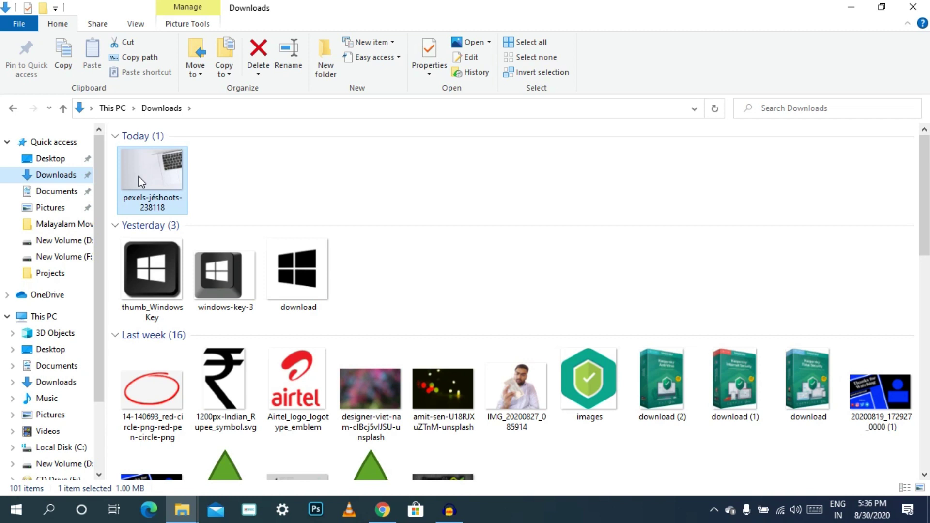
key(alt+p)
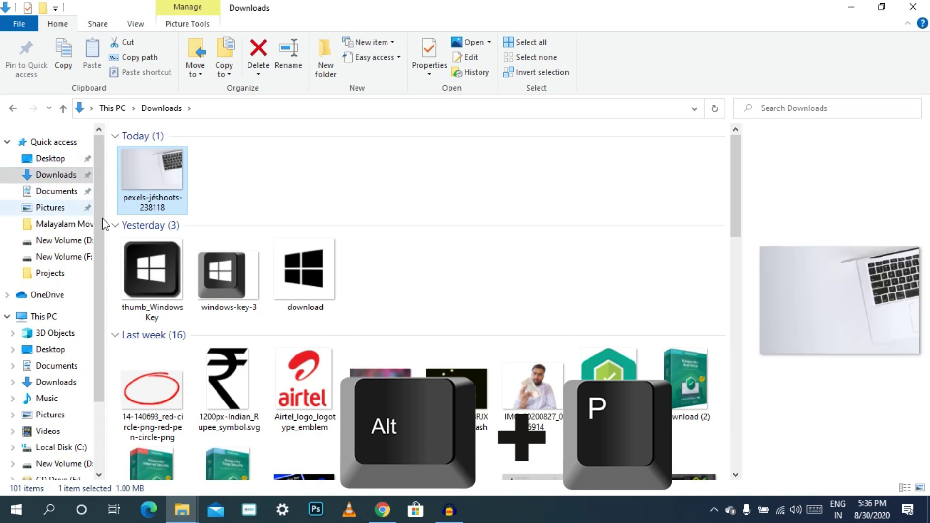
Preview the thumb_Windows Key and windows-key-3 images, hide the preview pane, and minimize the Downloads window
click(127, 257)
click(228, 264)
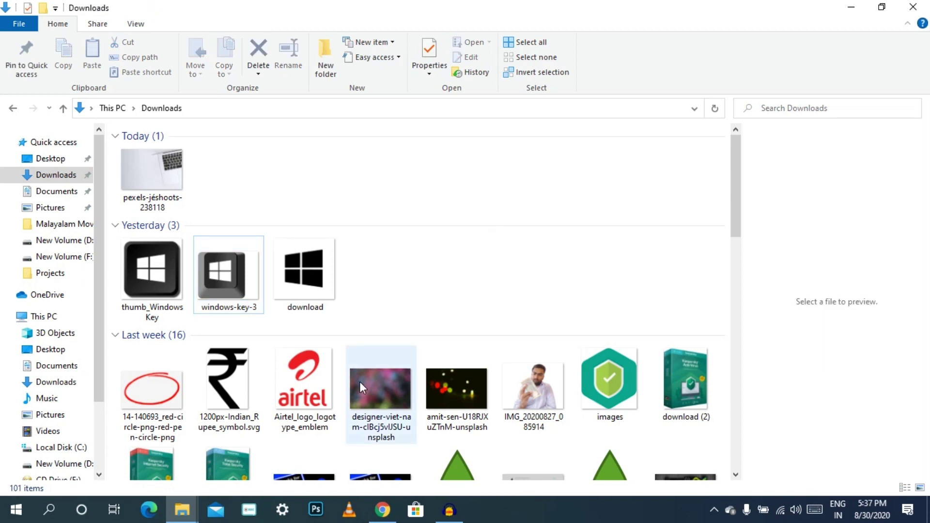
key(alt+p)
click(851, 8)
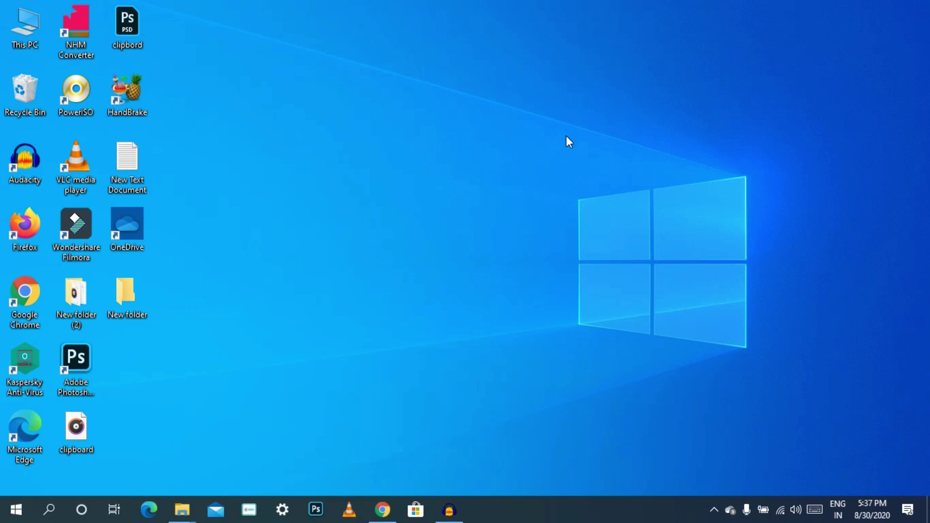
View the properties of the desktop folder named New folder, and close the properties dialog
right_click(143, 315)
click(167, 417)
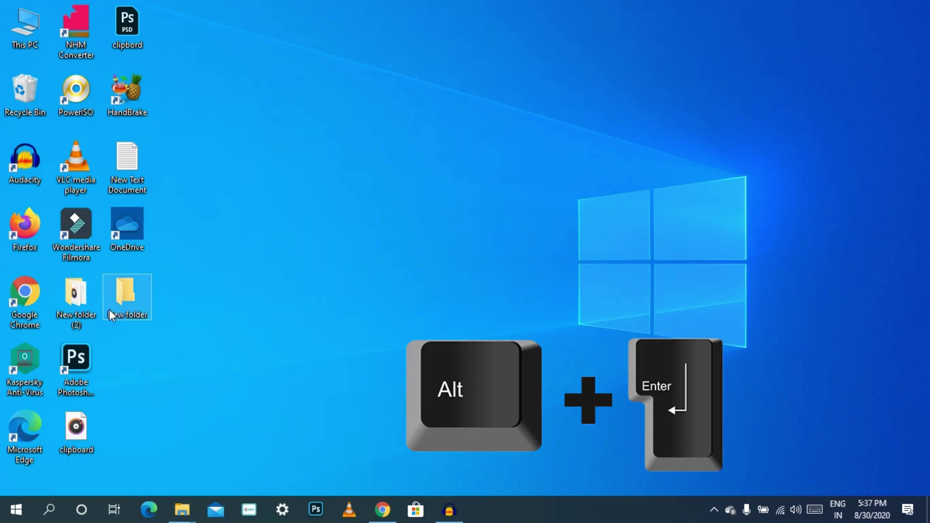
key(alt+Return)
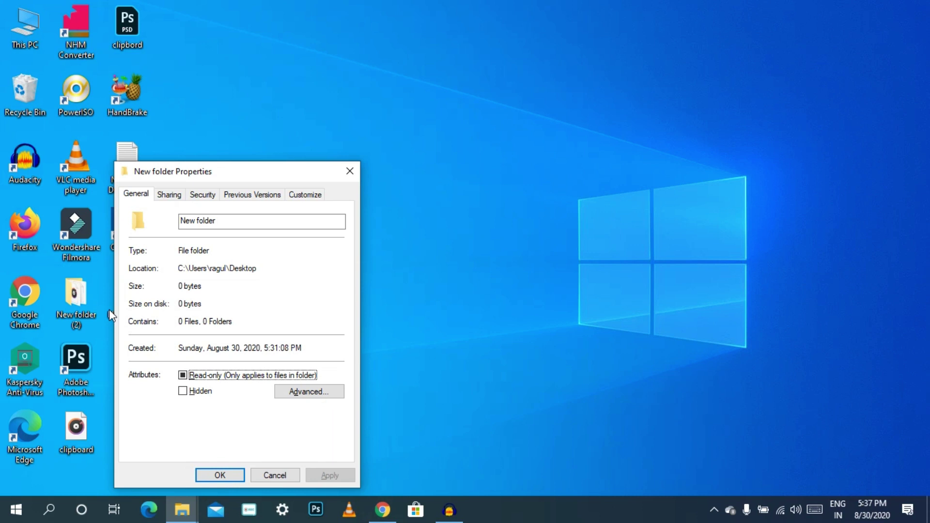
click(345, 171)
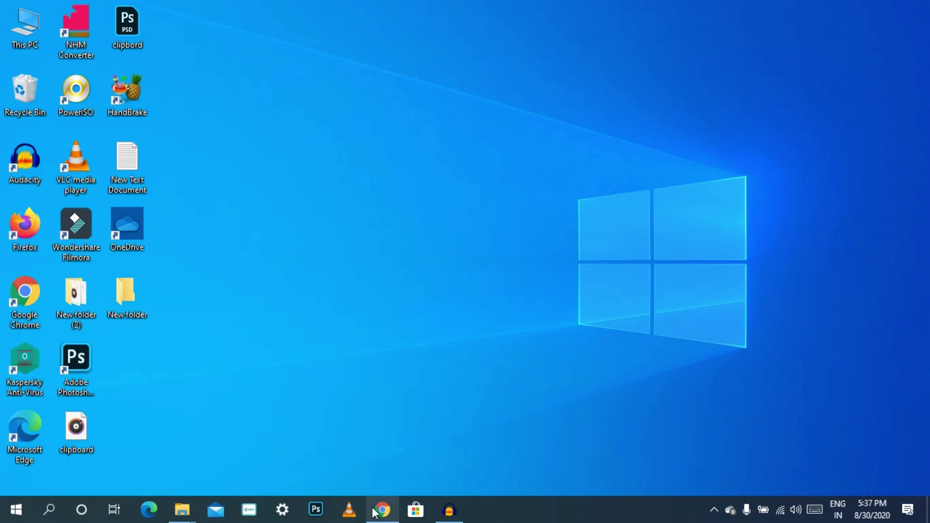
Restore the Chrome window showing the Microsoft 365 page, and minimize it again
mouse_move(383, 508)
mouse_move(374, 478)
click(388, 486)
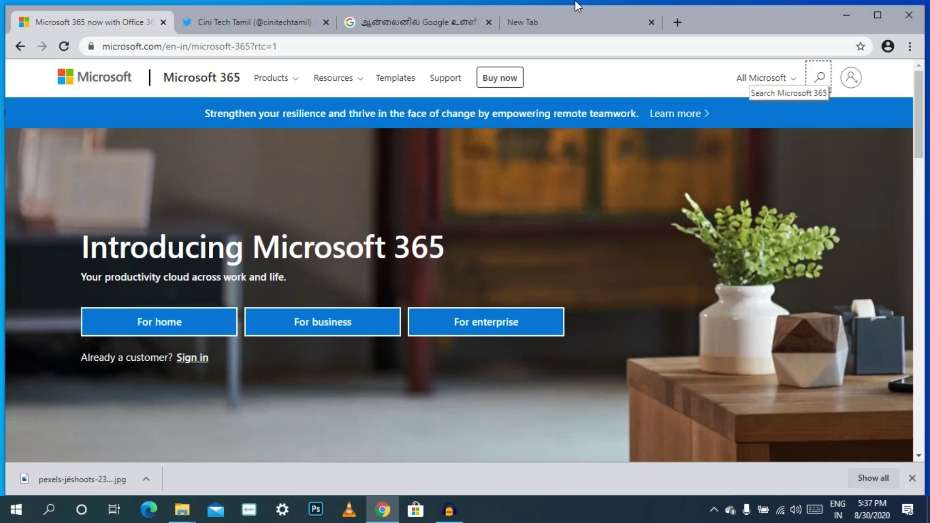
click(838, 17)
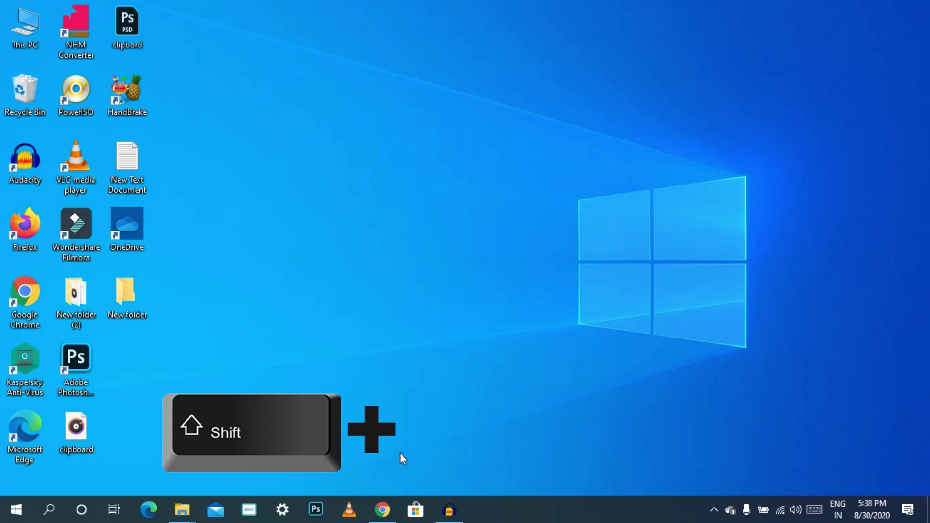
Open additional Chrome windows from the running Chrome taskbar app, and close them
mouse_move(383, 511)
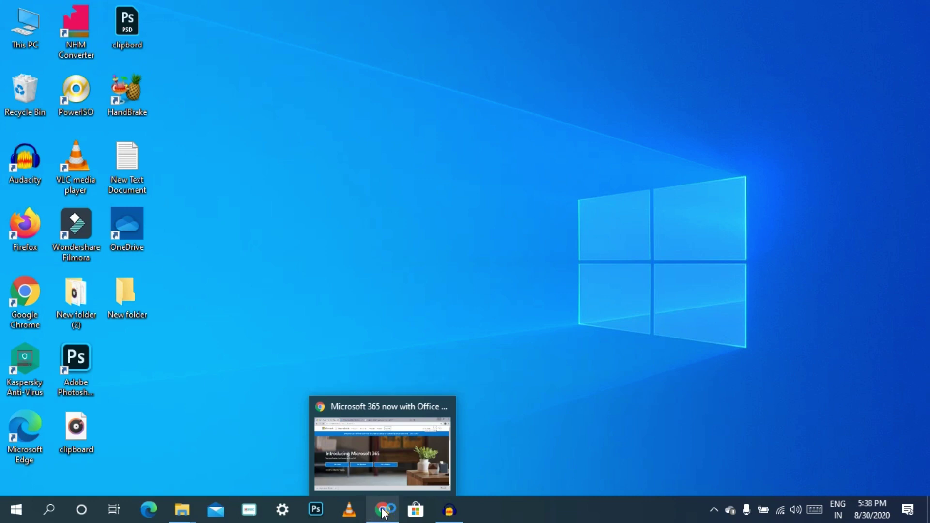
shift+click(384, 511)
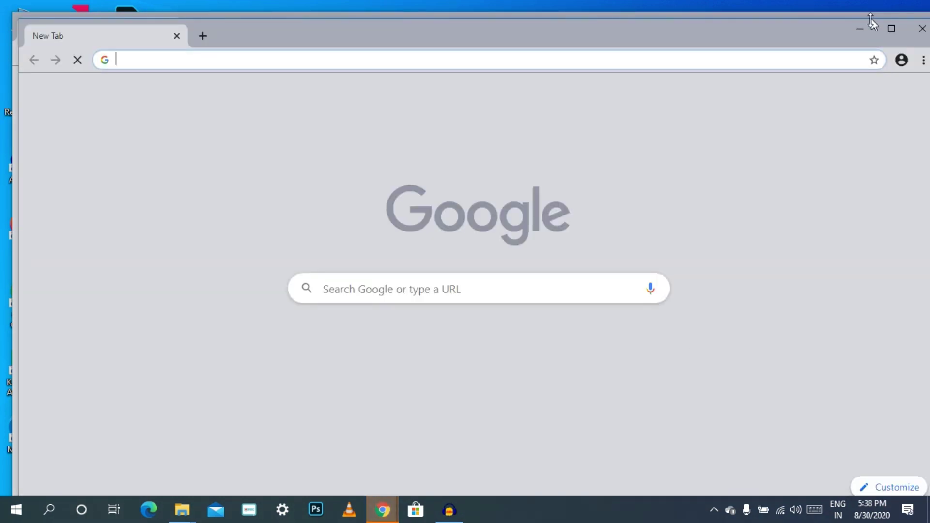
click(917, 31)
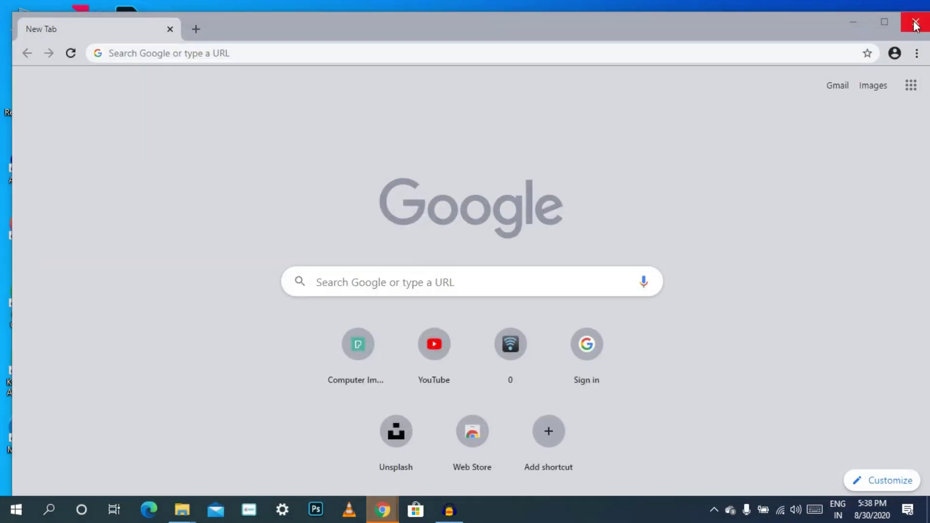
click(914, 21)
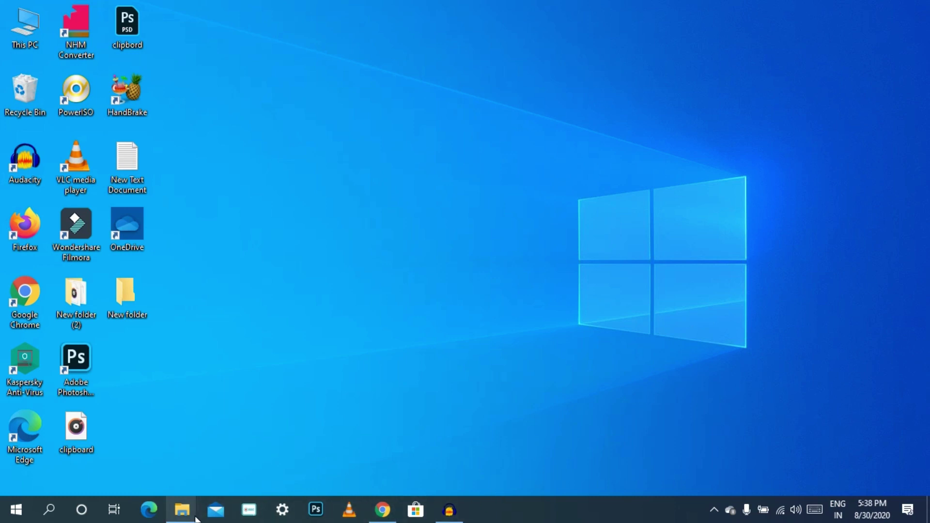
Bring up File Explorer, Mail and Microsoft Edge by their taskbar positions, closing Mail with its account setup dialog, and Edge
mouse_move(196, 518)
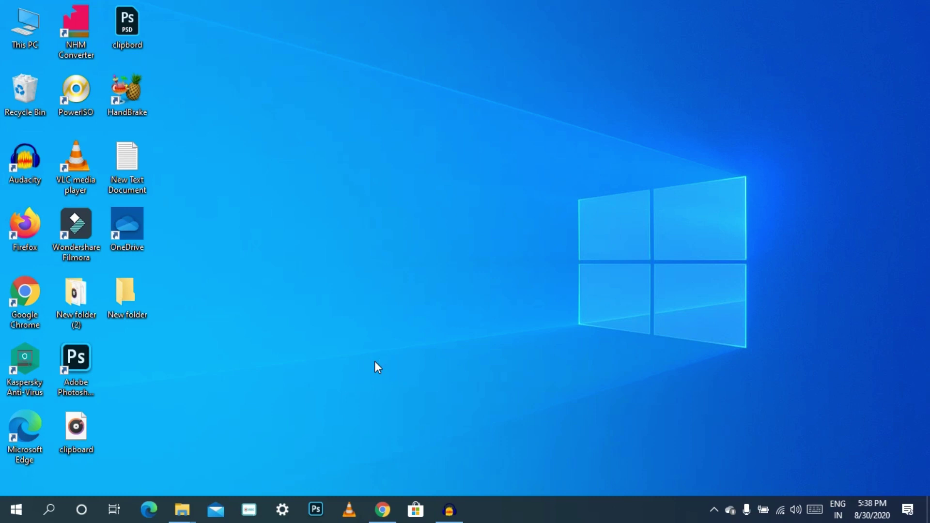
key(super+2)
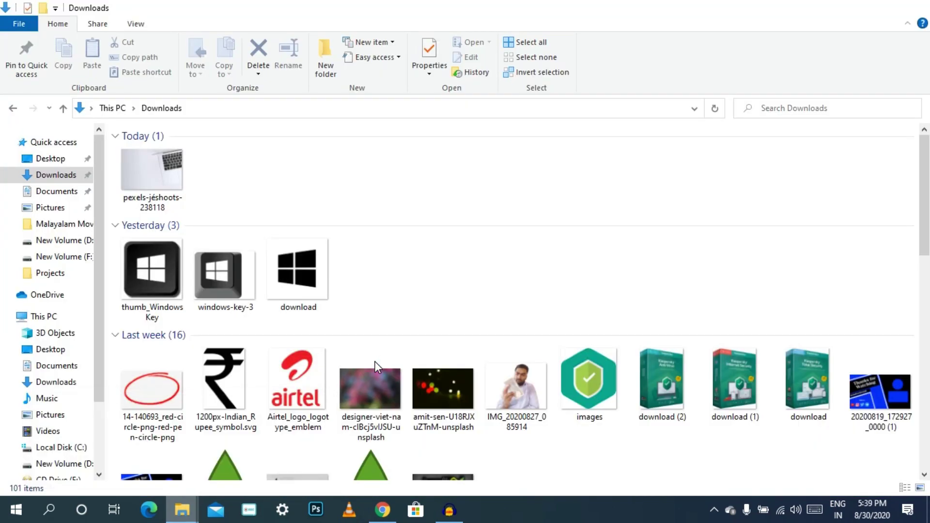
key(super+3)
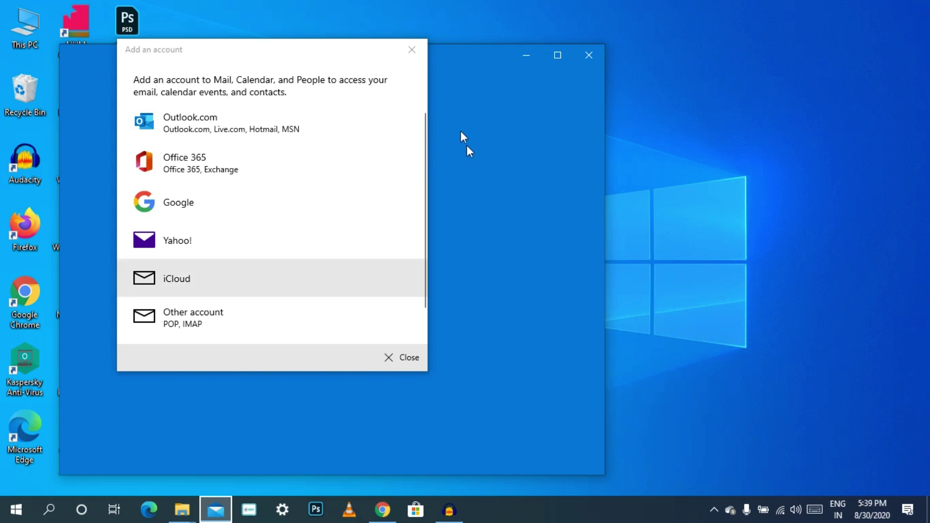
click(401, 357)
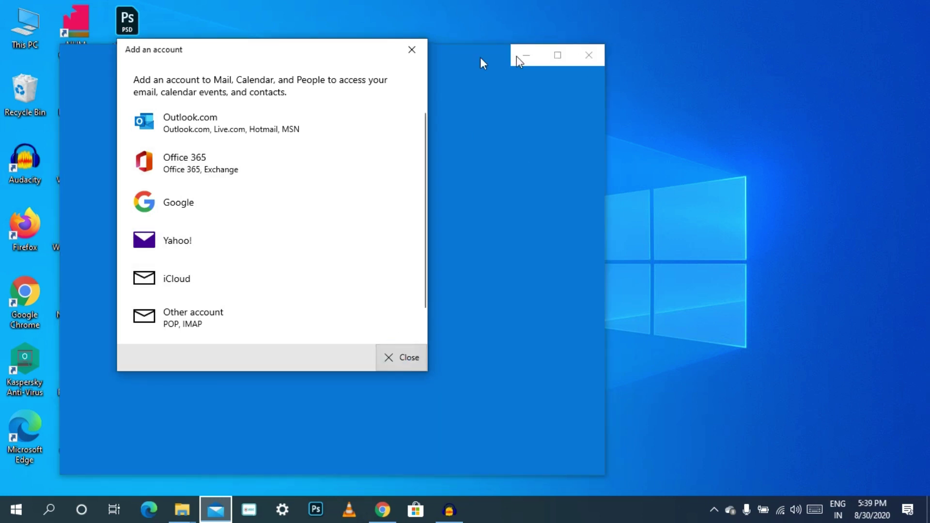
click(411, 50)
click(588, 55)
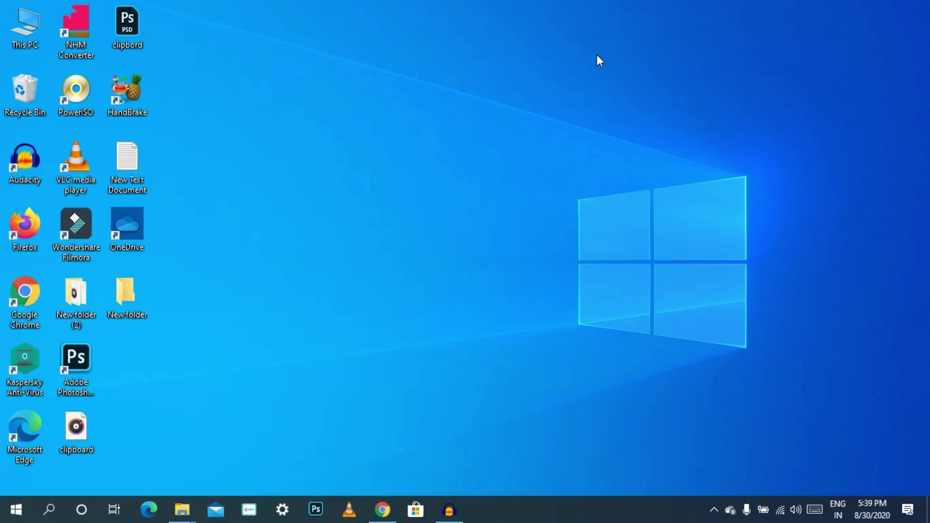
key(super+1)
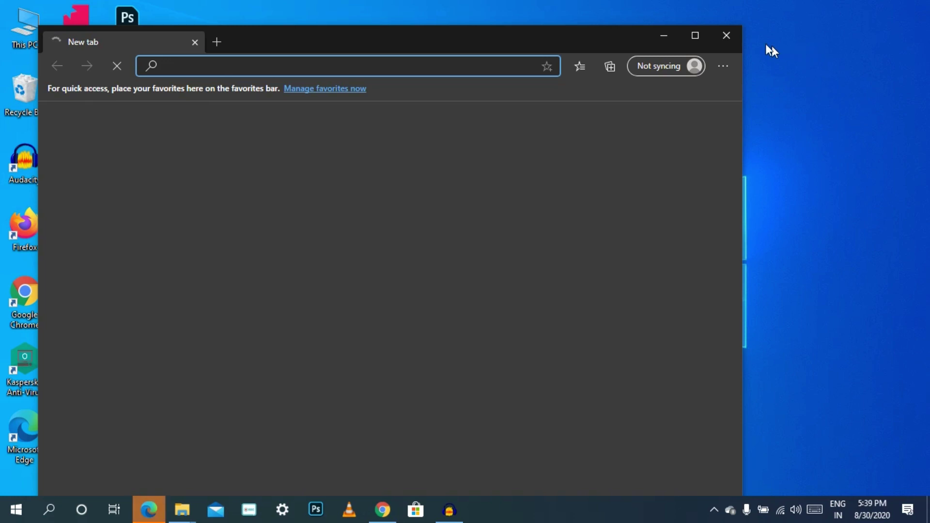
click(739, 36)
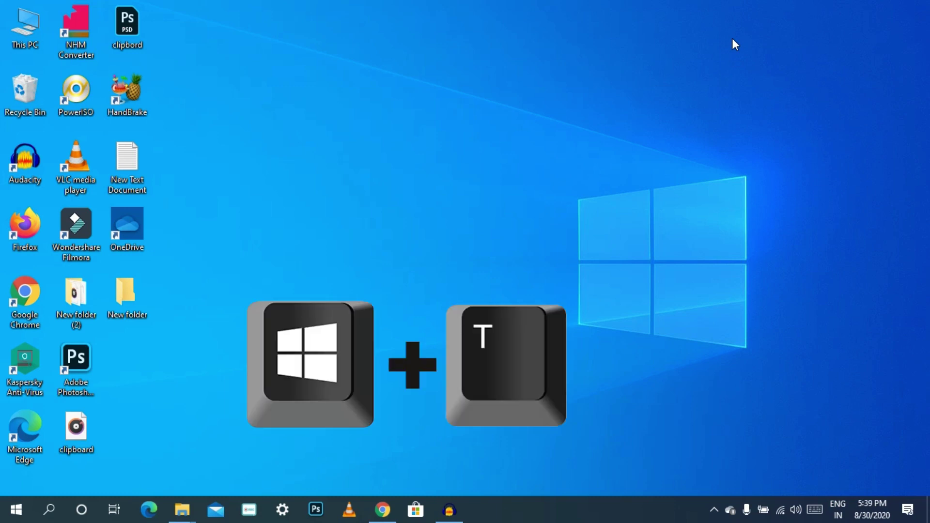
Put the focus on the taskbar apps and move it from Microsoft Edge to VLC media player
key(super+t)
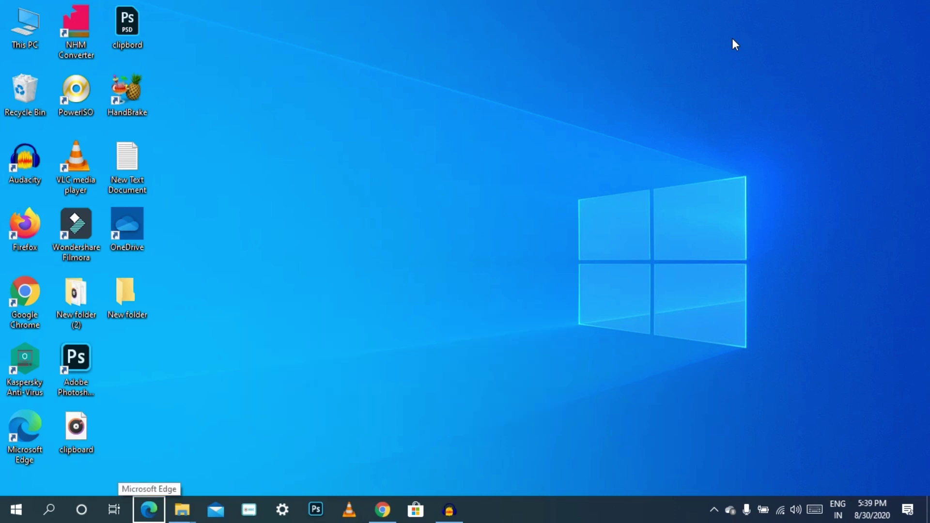
key(Right)
key(Right)
key(Right)
key(Right)
key(Right)
key(Right)
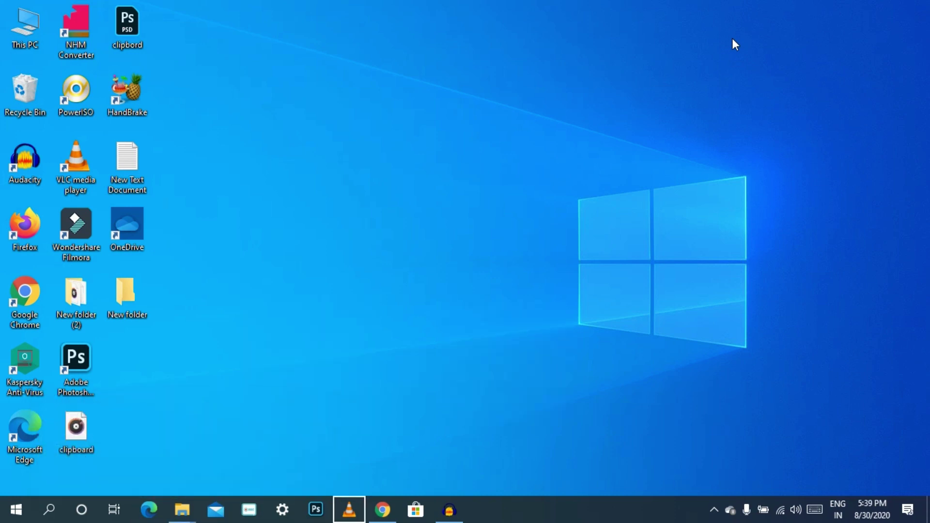
Move the taskbar focus from VLC media player to Audacity, and cycle it again from the first app to Mail before leaving it
key(Right)
key(Right)
key(Right)
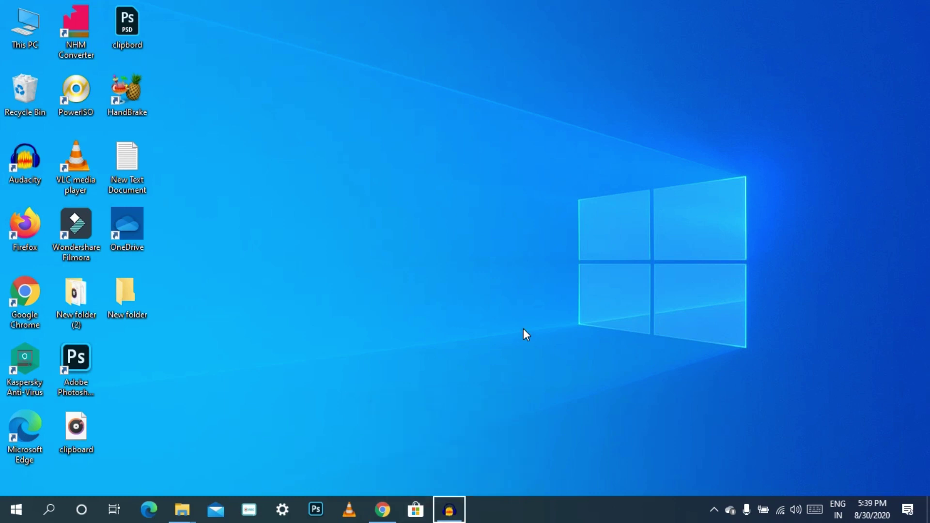
key(super+t)
key(super+t)
key(super+t)
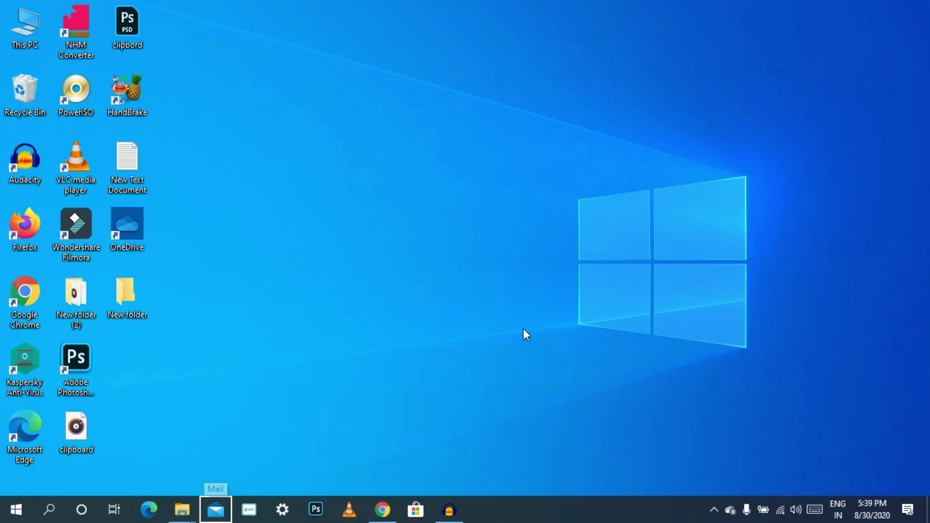
key(Escape)
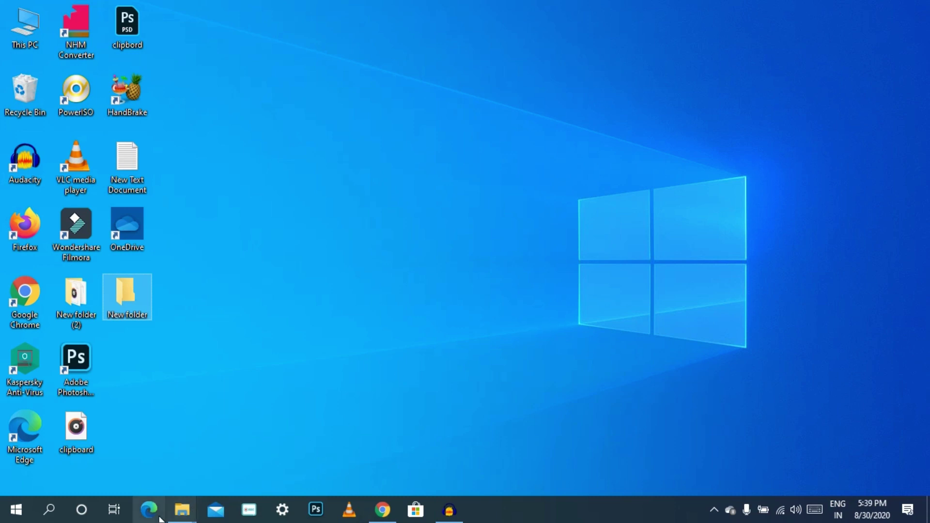
mouse_move(174, 514)
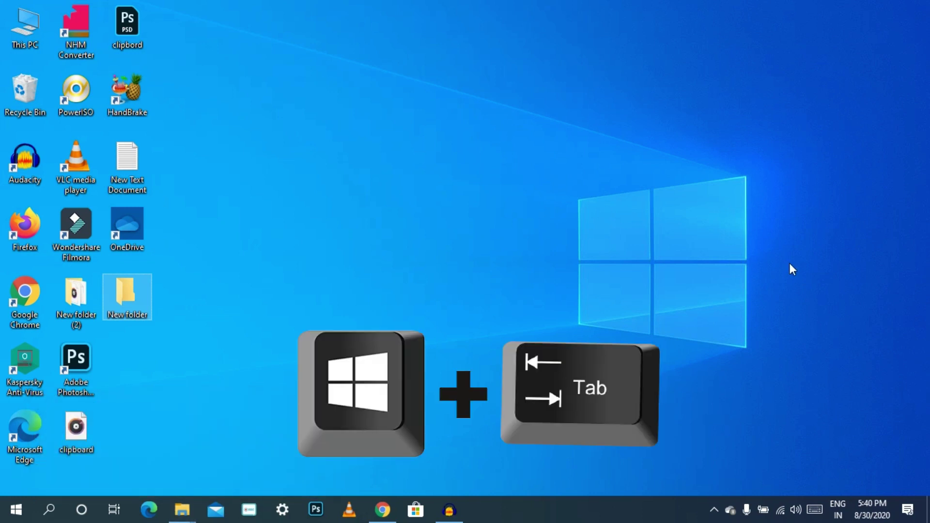
Show all open windows and the timeline in Task View, and return to the desktop
key(super+Tab)
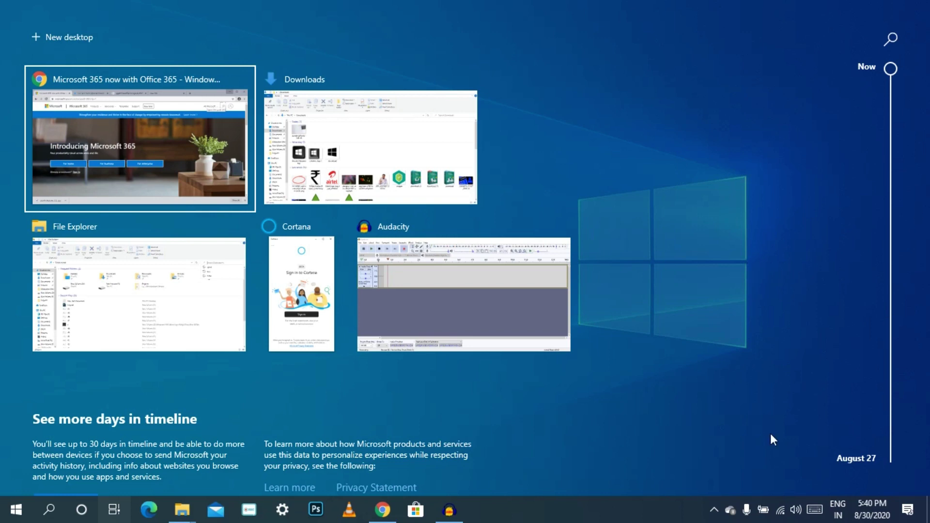
click(660, 505)
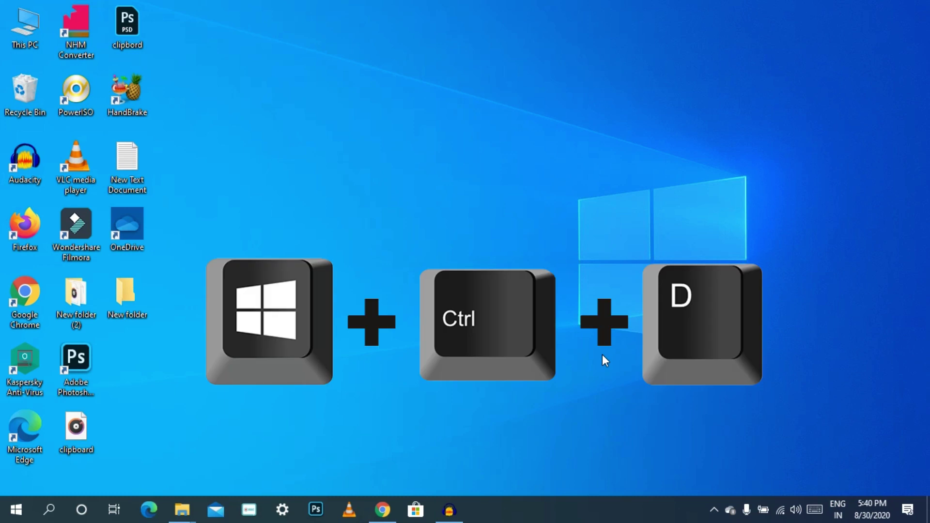
Create a new virtual desktop, and switch back and forth between it and the original desktop
key(ctrl+super+d)
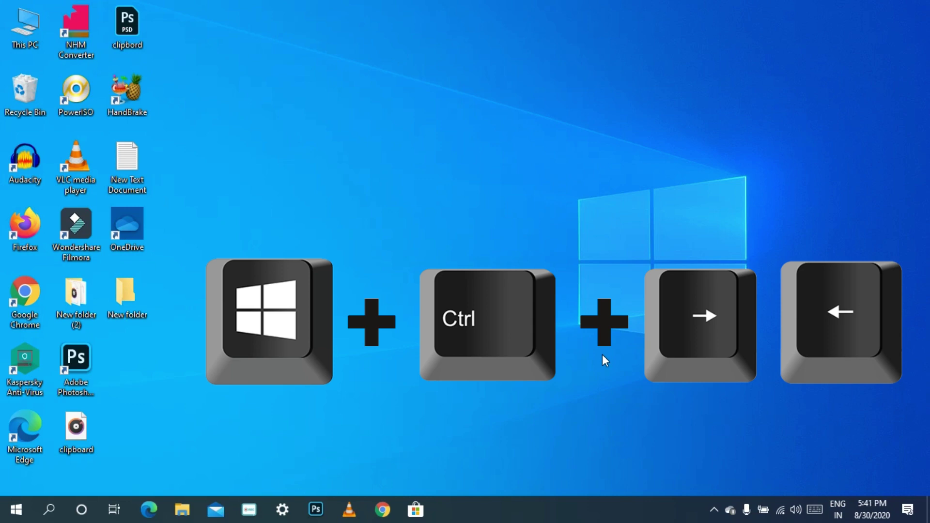
key(ctrl+super+Right)
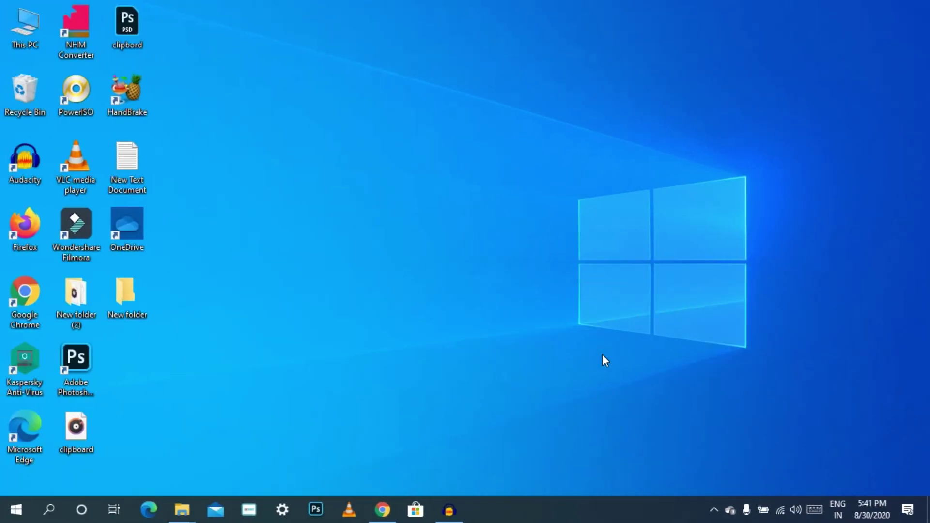
key(ctrl+super+Left)
key(ctrl+super+Right)
Restore the Chrome window and go back one page from Microsoft 365 to the Microsoft home page
click(377, 510)
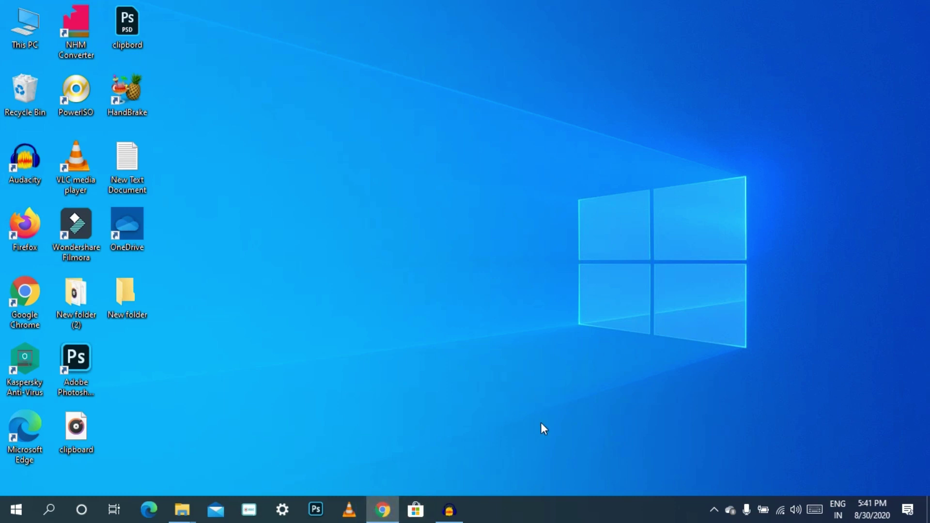
click(380, 518)
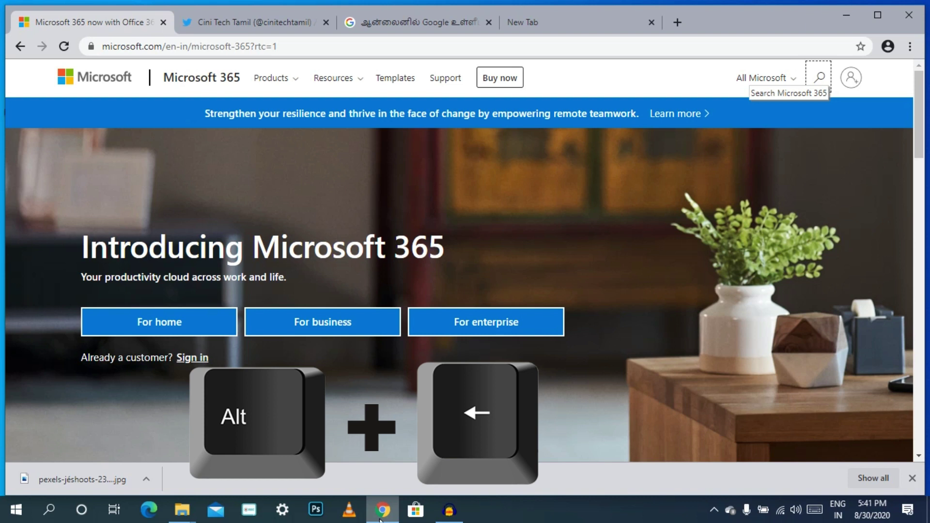
key(alt+Left)
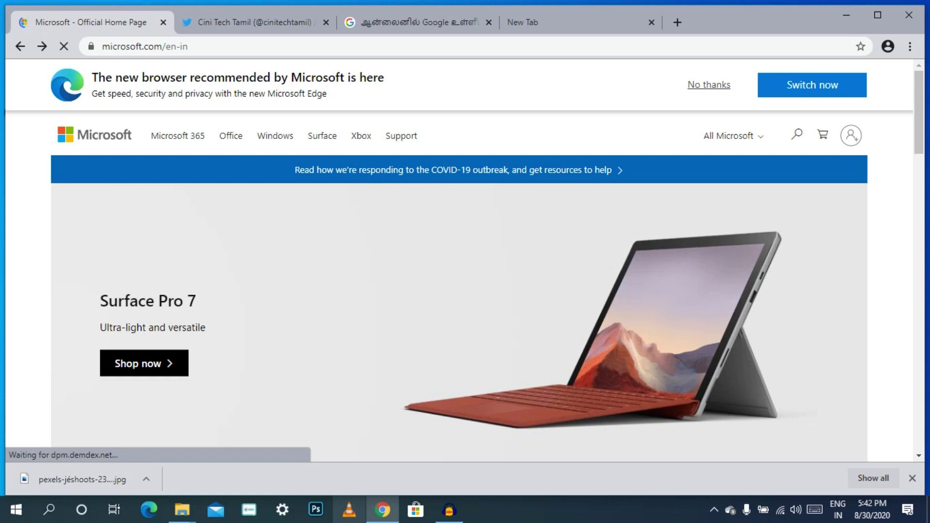
Switch through the second, third and fourth Chrome tabs by number, return to the first tab, and minimize Chrome
key(ctrl+2)
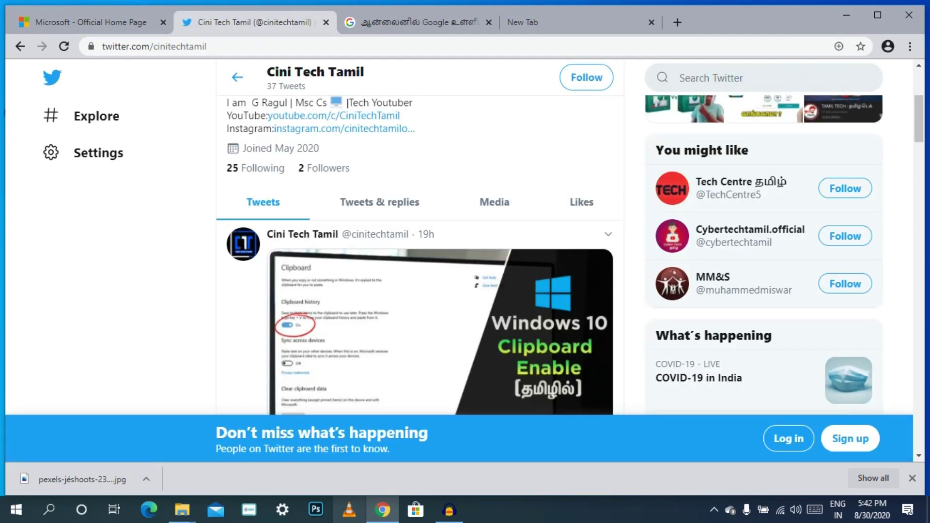
key(ctrl+3)
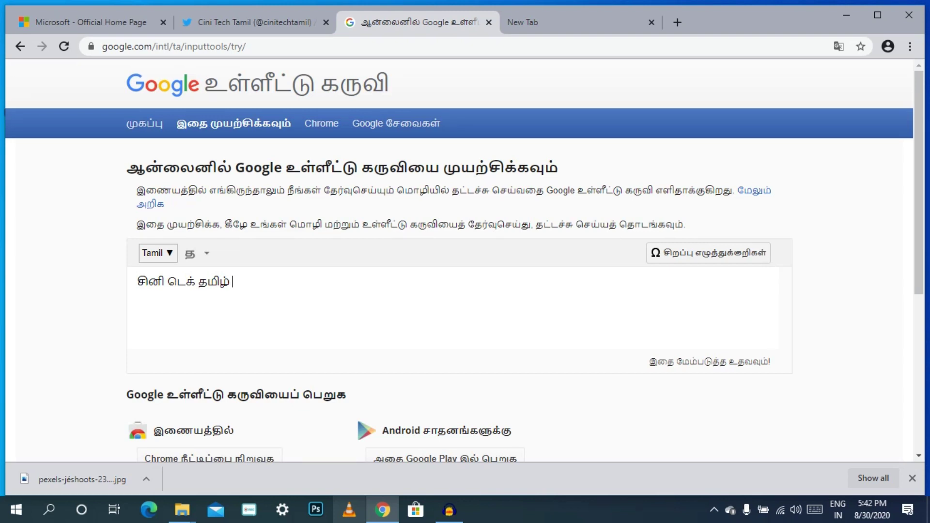
key(ctrl+4)
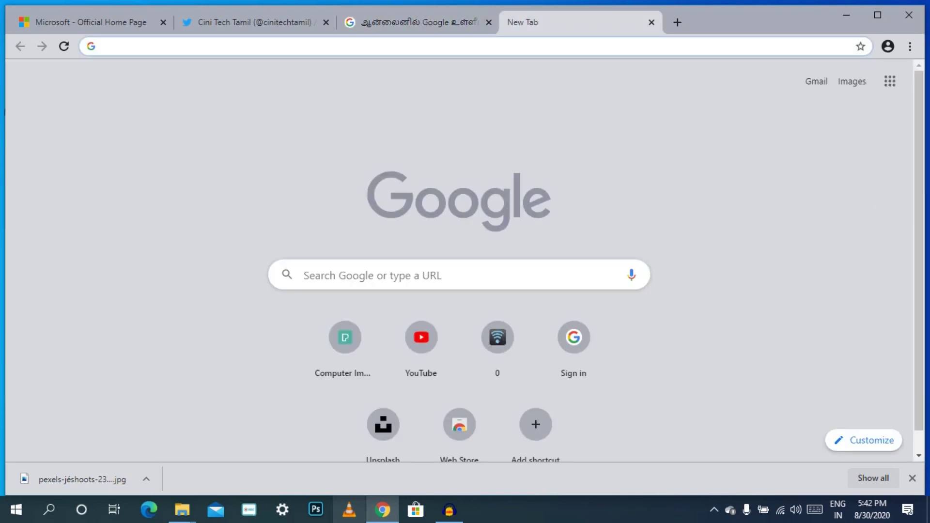
key(ctrl+1)
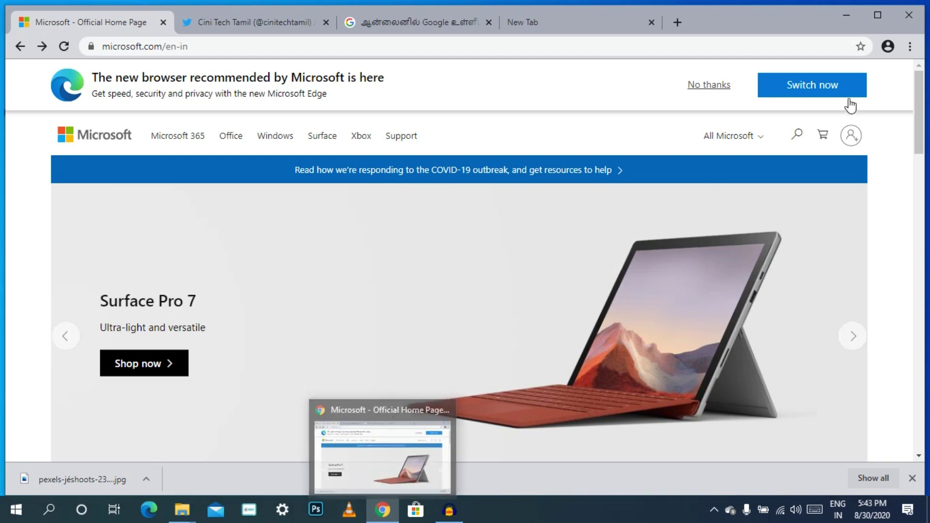
click(848, 19)
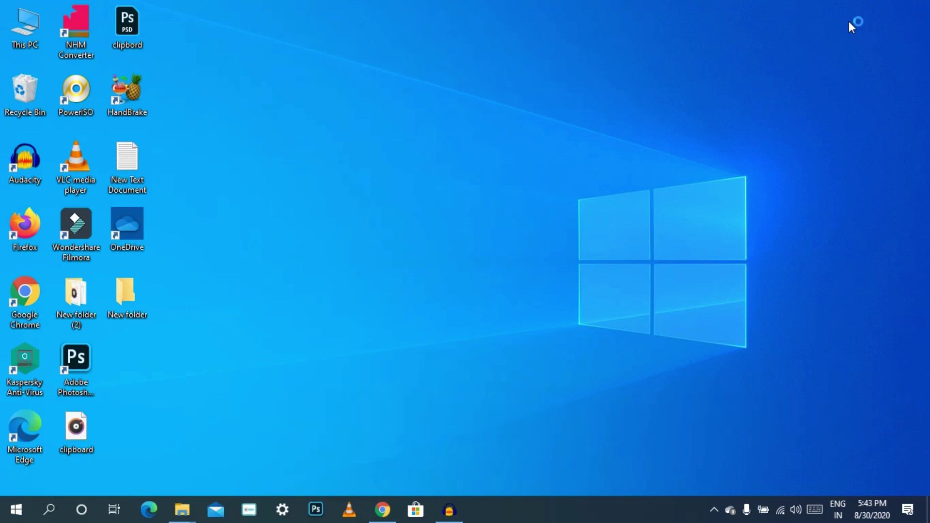
Bring up the Sticky Keys prompt with its keyboard shortcut, and close it without turning Sticky Keys on
key(shift)
key(shift)
key(shift)
key(shift)
key(shift)
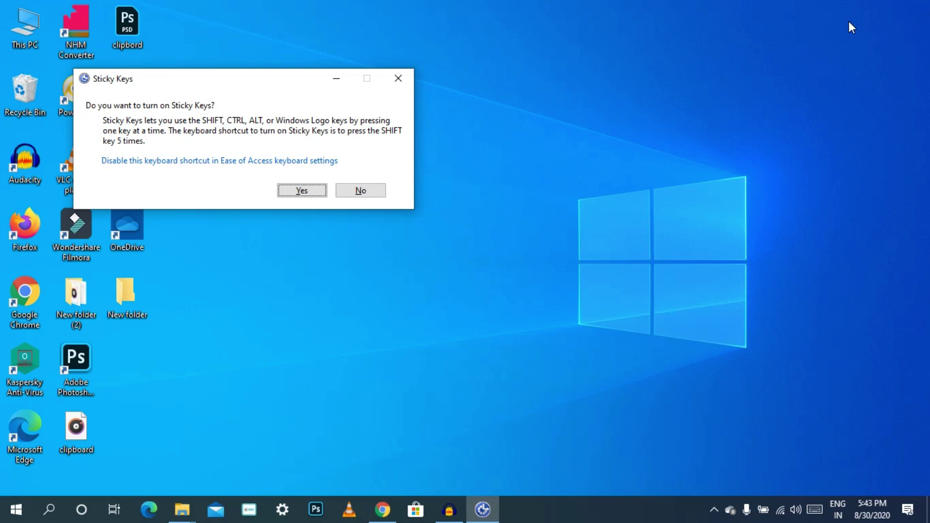
click(395, 83)
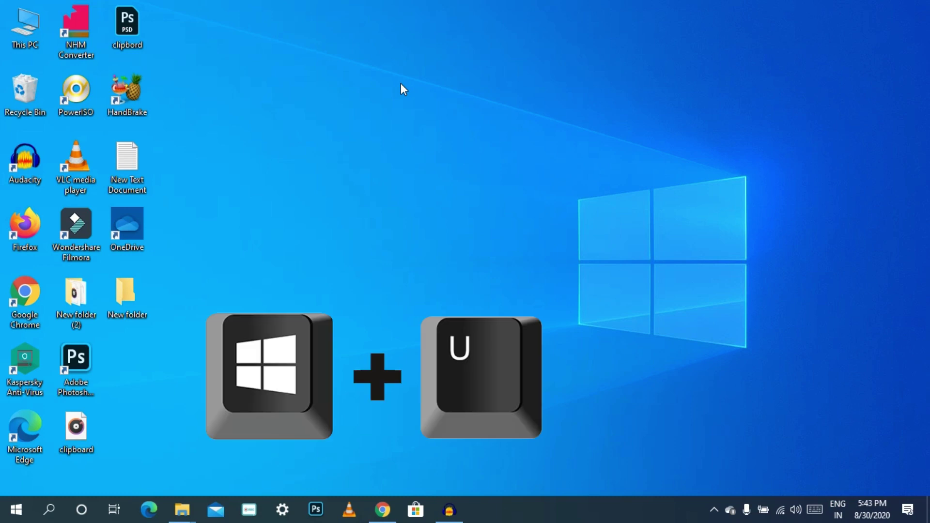
Open the Ease of Access display settings, lower the built-in display's brightness to 87 %, and close Settings
key(super+u)
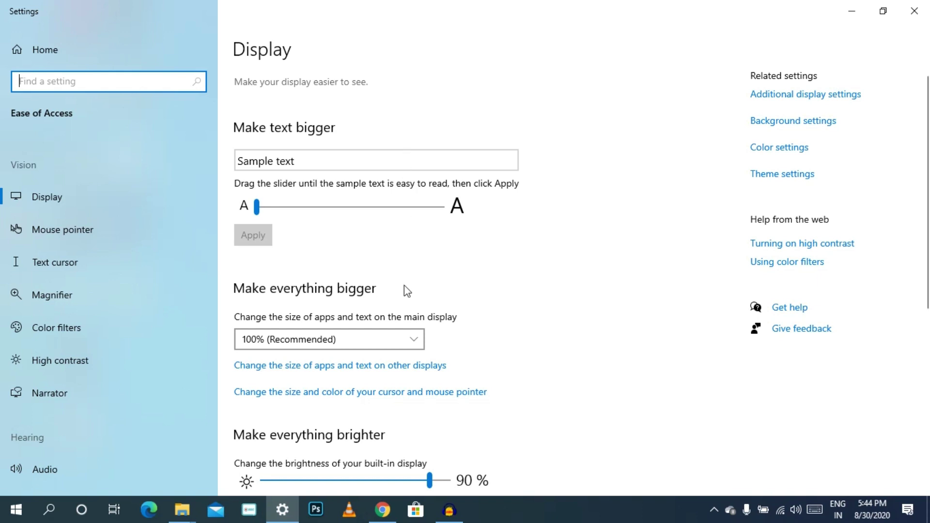
mouse_move(431, 485)
mouse_down()
mouse_move(414, 488)
mouse_move(425, 486)
mouse_up()
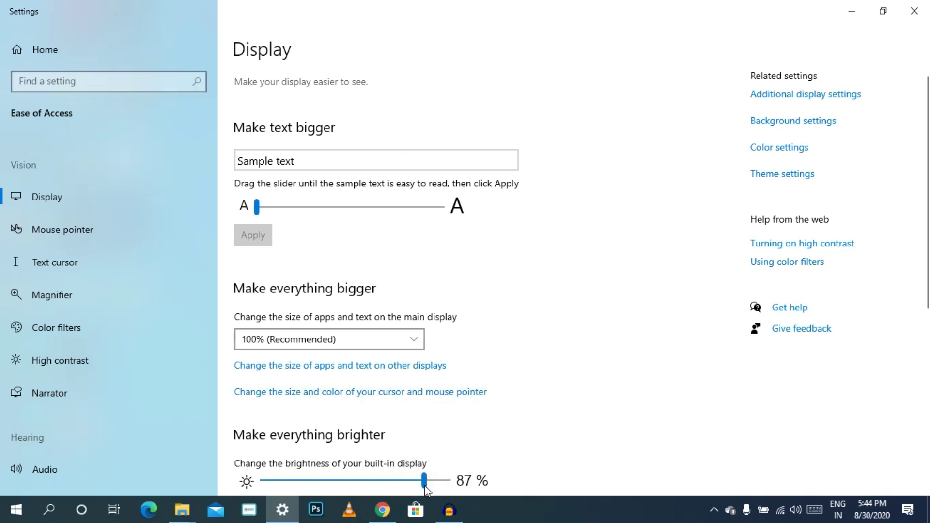
click(915, 11)
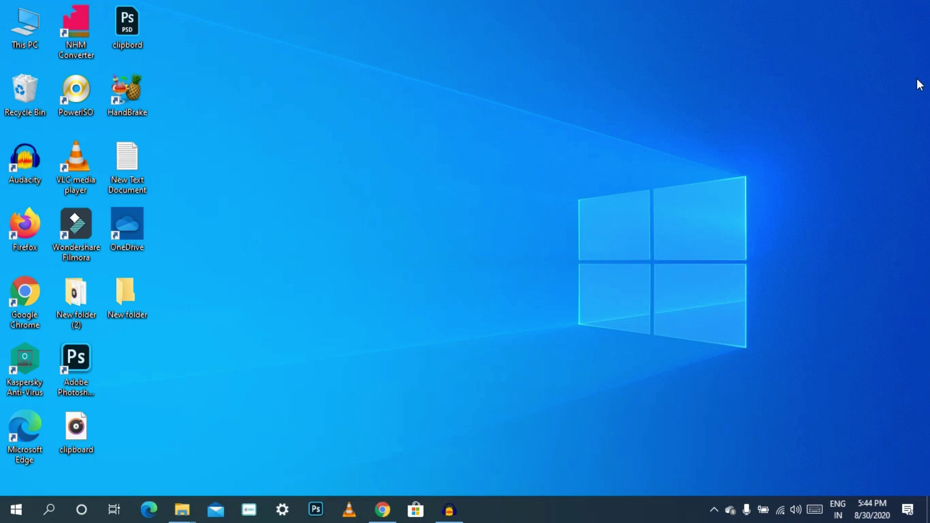
Start Magnifier and close it, and start Narrator and turn it off from its keyboard changes dialog
key(super+plus)
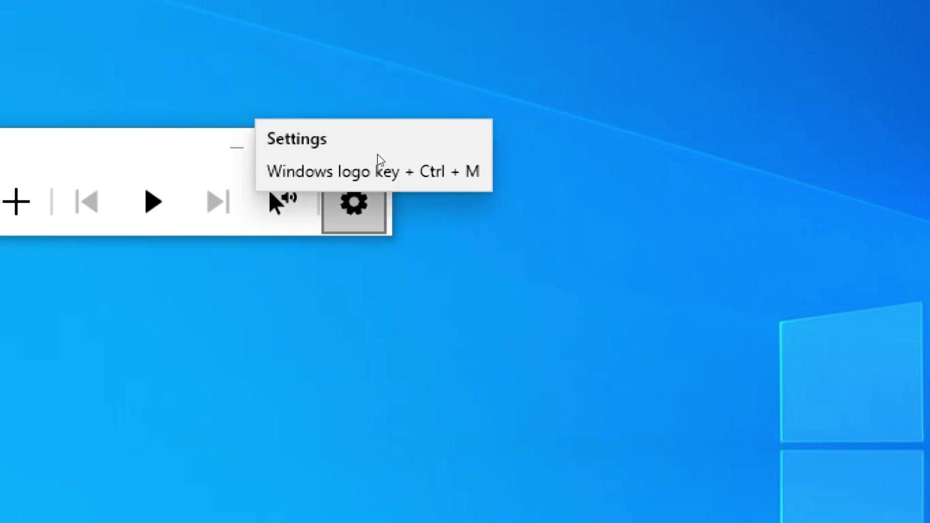
click(373, 130)
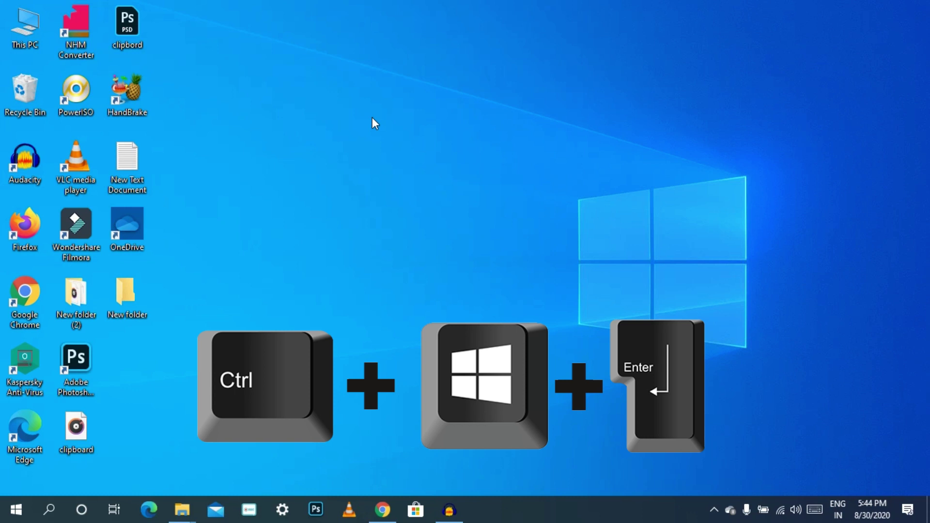
key(ctrl+super+Return)
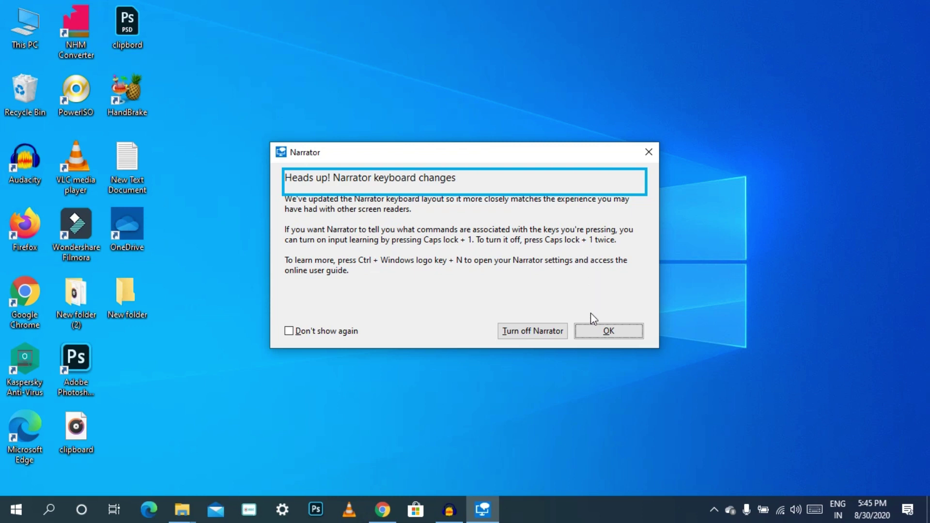
click(557, 331)
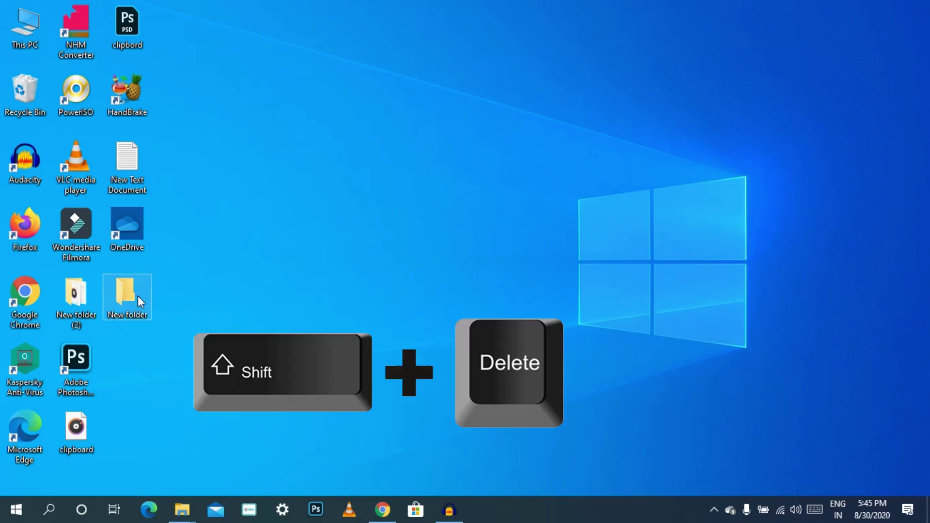
Permanently delete the desktop folder "New folder", bypassing the Recycle Bin
key(shift+Delete)
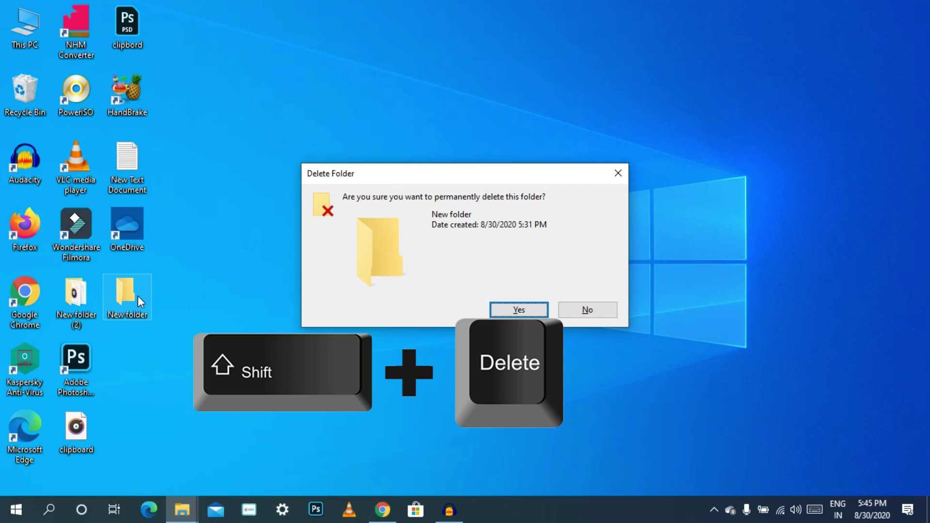
key(Return)
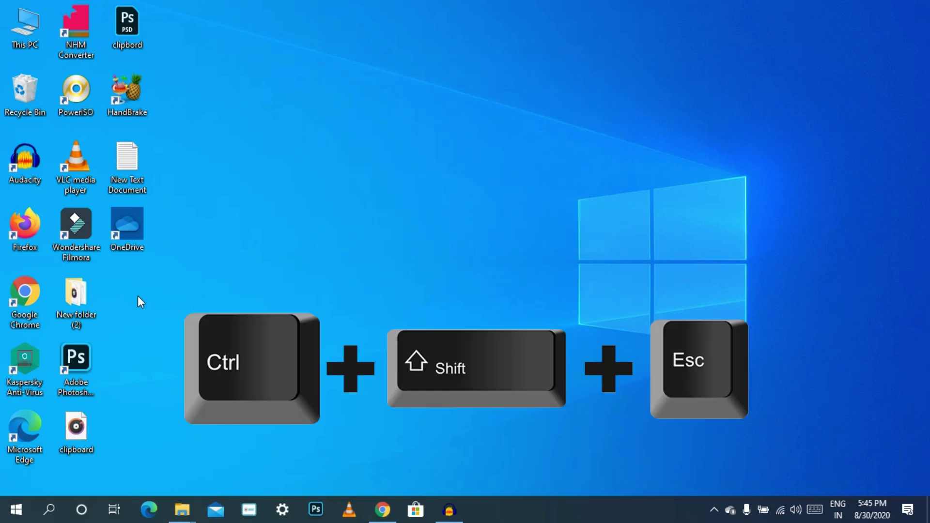
Open Task Manager directly to view the running processes, and close it
key(ctrl+shift)
key(ctrl+shift+Escape)
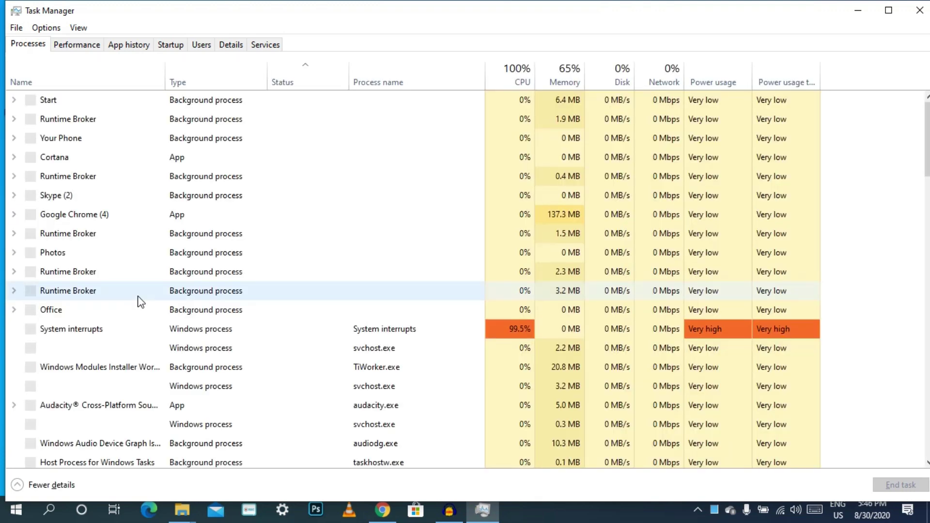
click(919, 10)
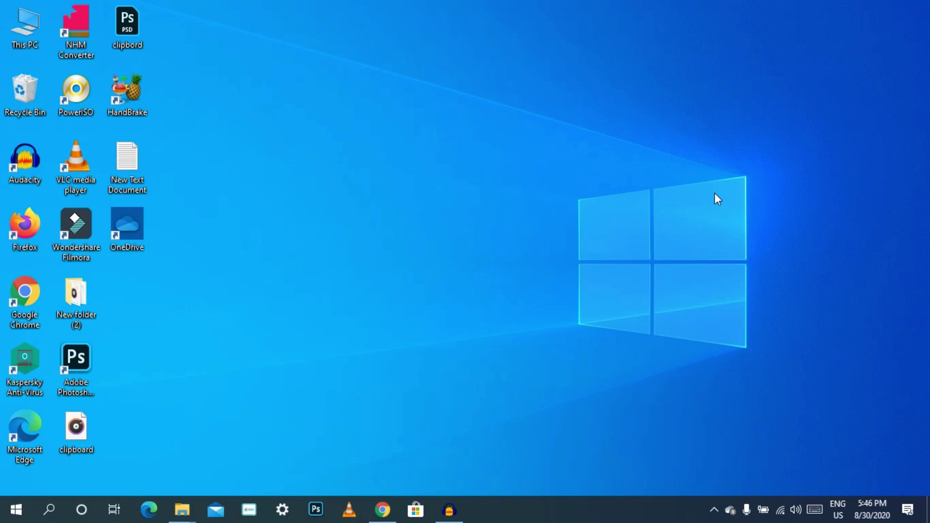
Bring up the dictation bar on the desktop, and close it
key(super+h)
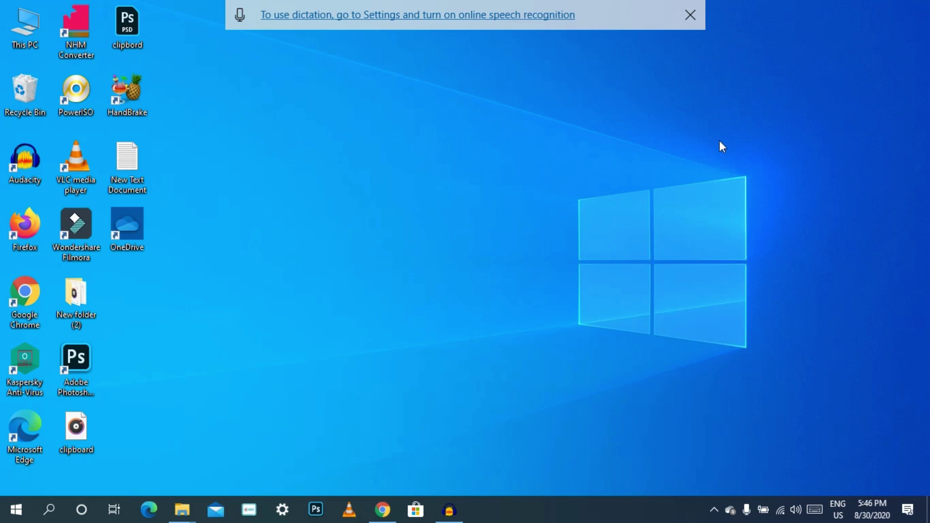
click(691, 15)
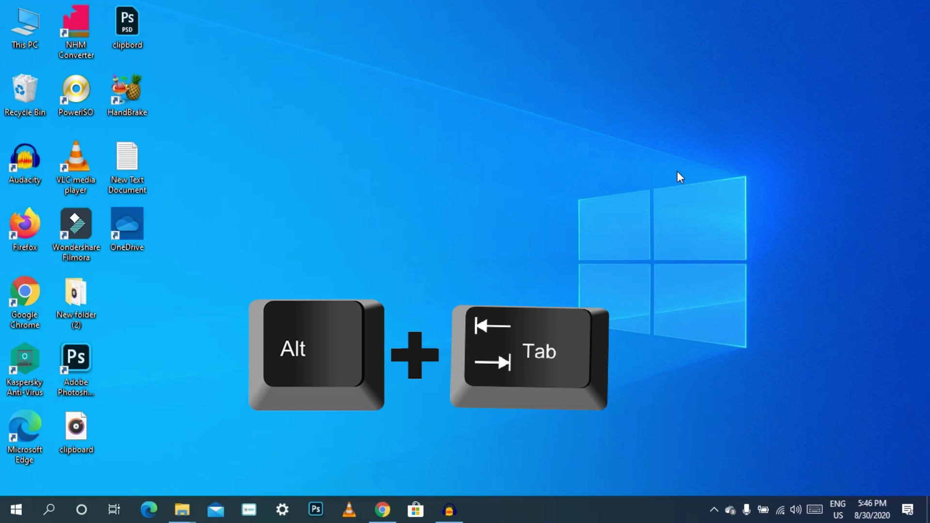
Cycle through the open windows in the window switcher, and bring up the File Explorer Quick access window
key(alt+Tab)
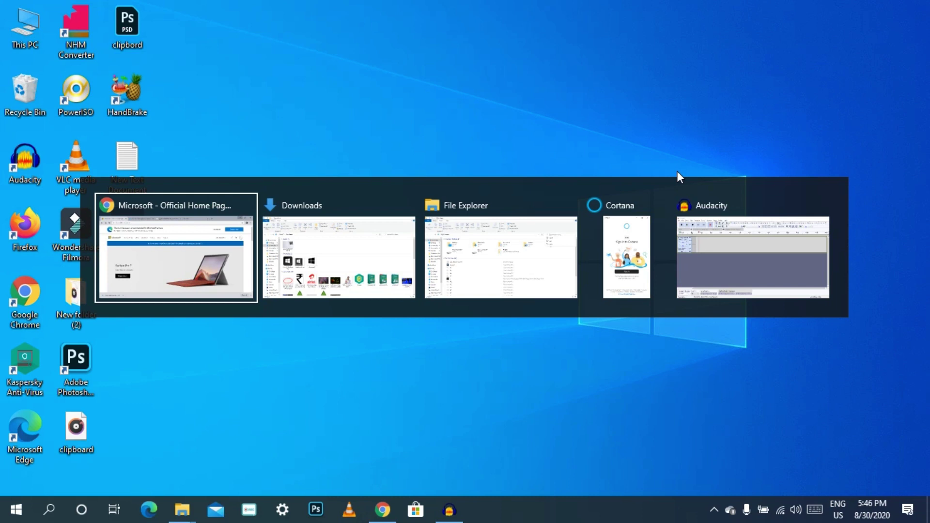
key(alt+Tab)
key(alt+Tab)
key(alt+Tab)
key(alt+Tab)
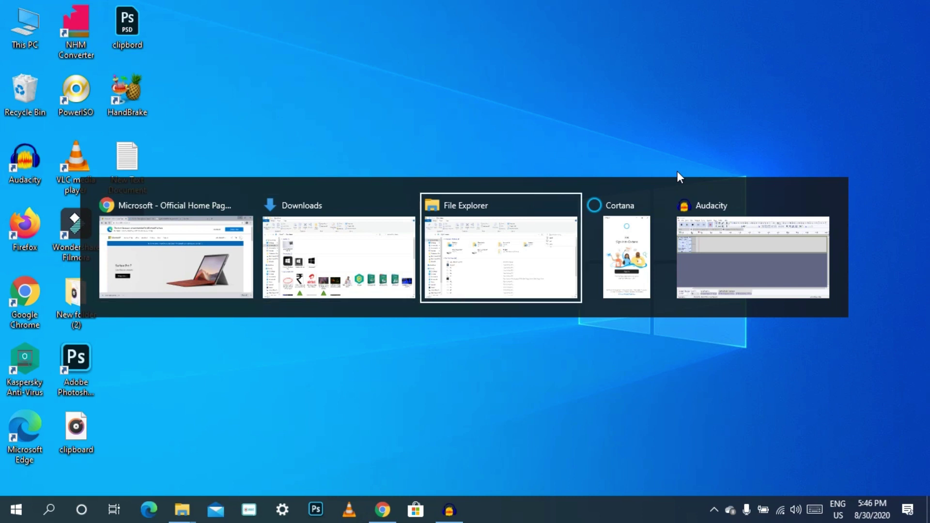
key(alt+Tab)
key(alt+Tab)
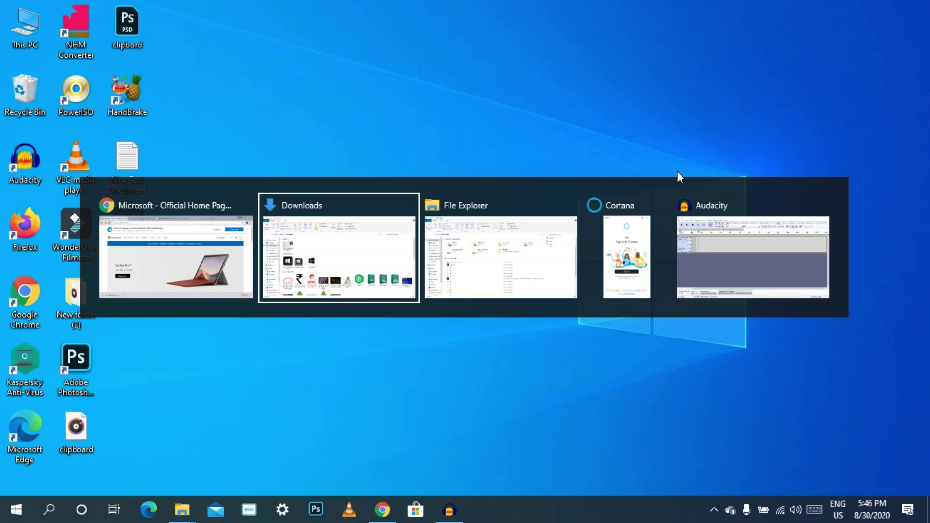
key(alt+Tab)
key(Escape)
key(super+e)
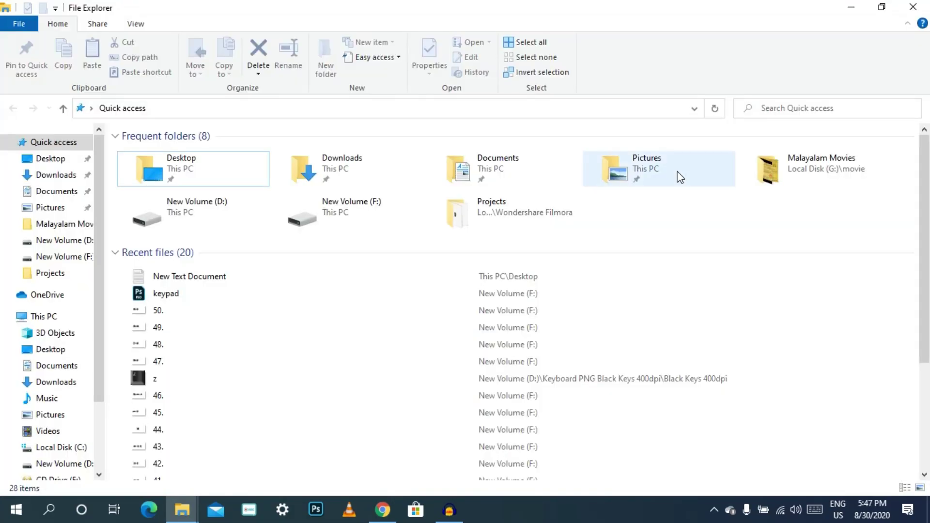
Cycle through the open windows again from File Explorer, and stay in the Quick access window
key(alt+Tab)
key(alt+Tab)
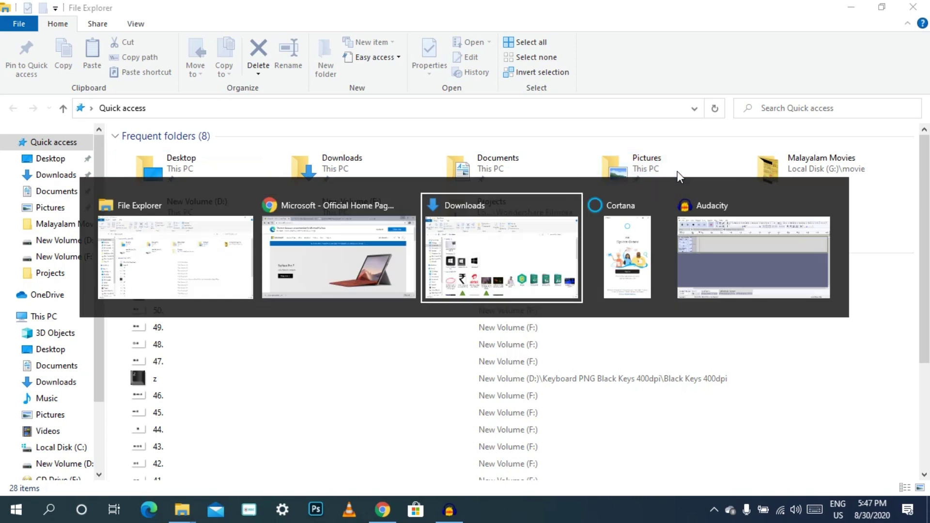
key(alt+Tab)
key(alt+Tab)
key(alt+Tab)
key(Escape)
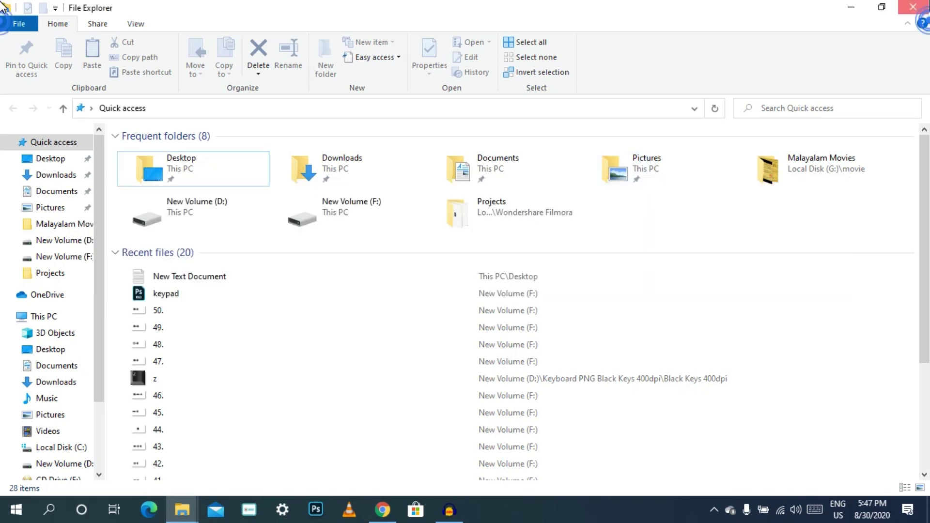
Close the Quick access window, and restore the Downloads window and close it as well
click(913, 7)
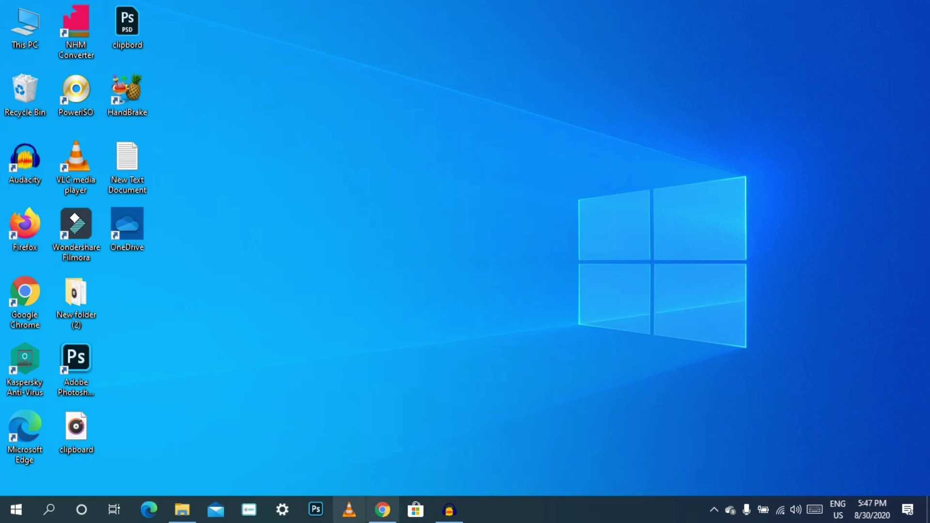
click(184, 509)
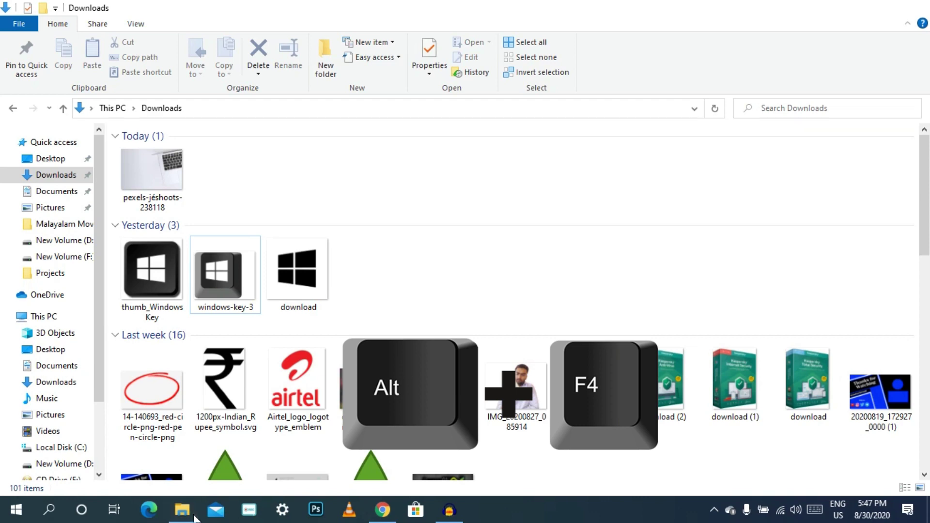
key(alt+F4)
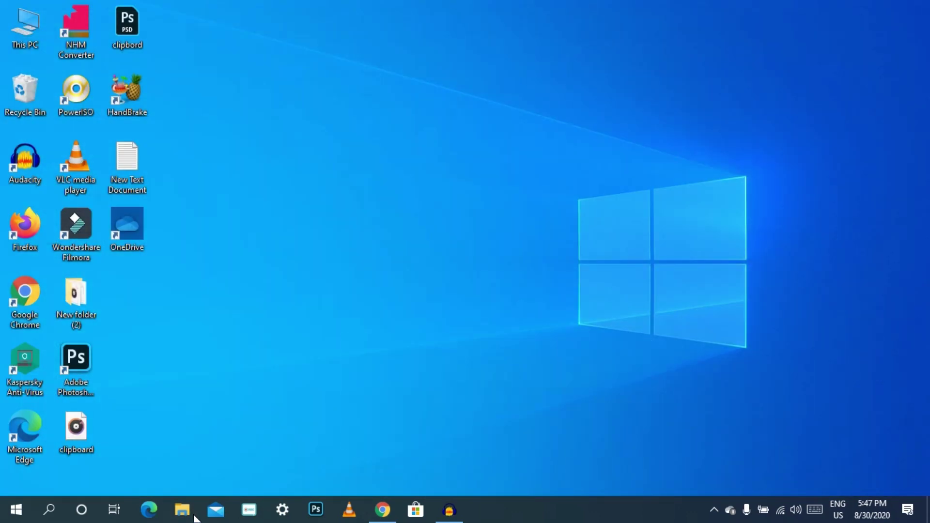